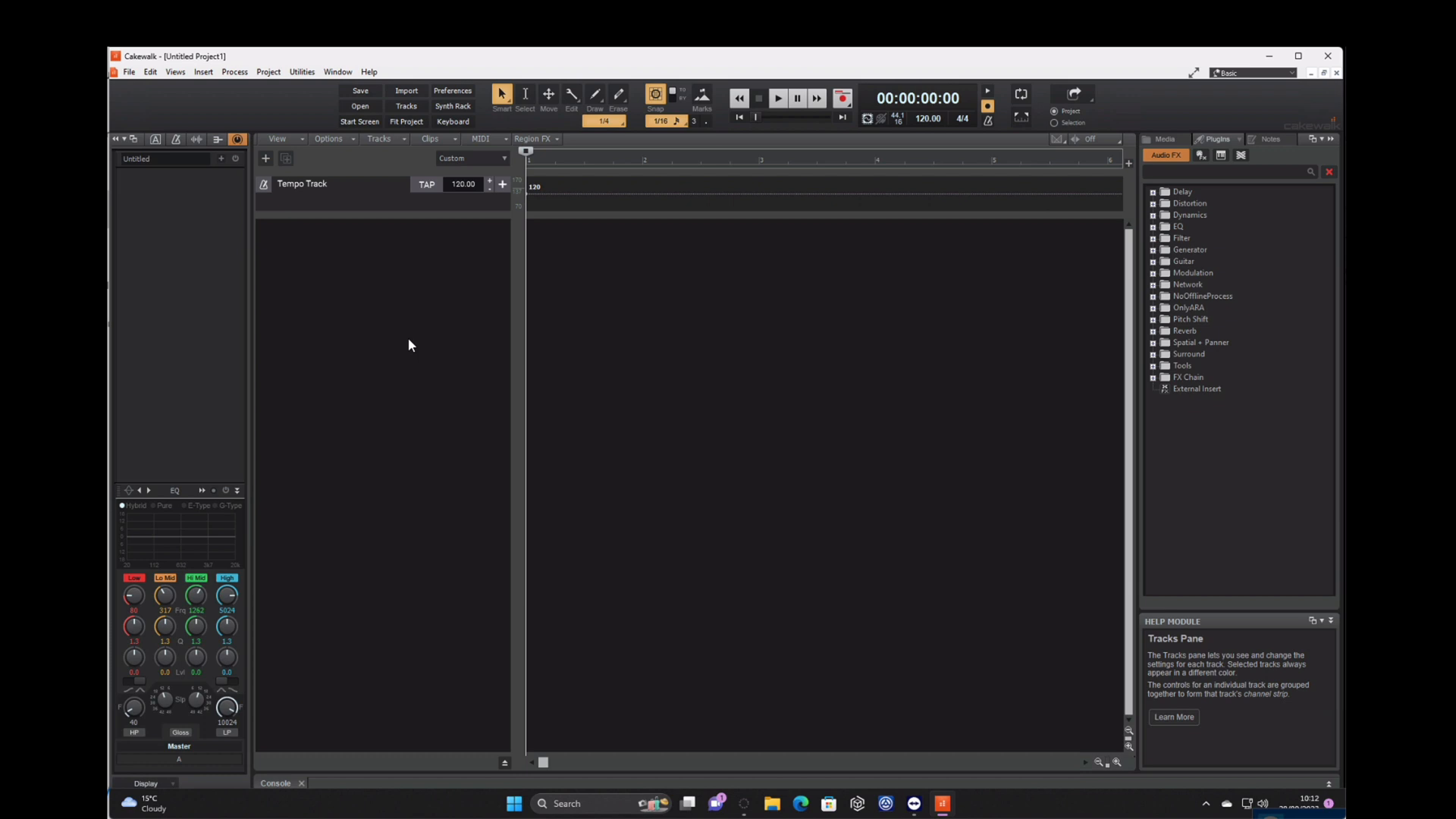
Step: Create one Abbey Road Orchestra instrument track with Omni input, then view its plug-in window and close it
right_click(408, 338)
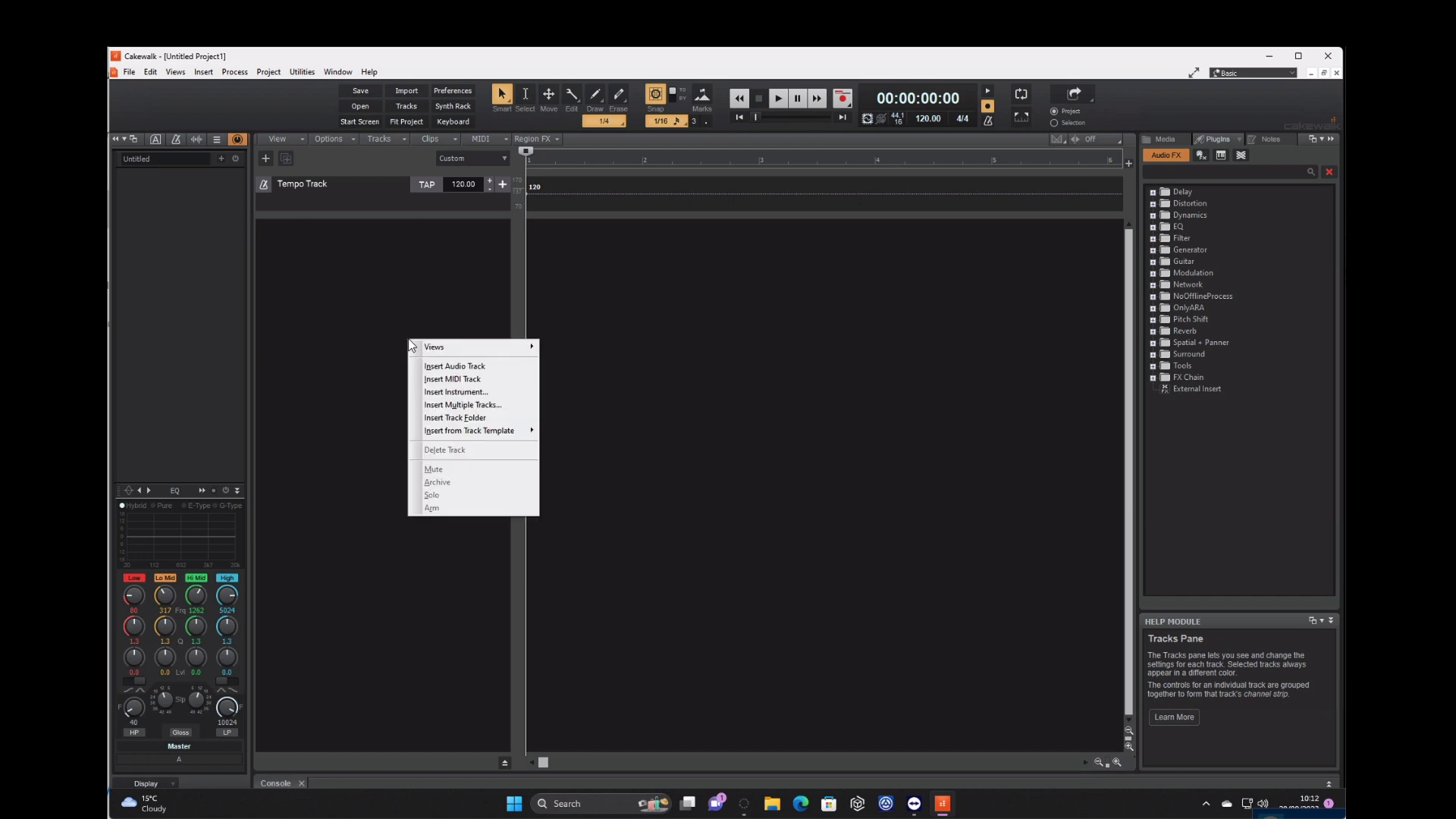
left_click(443, 391)
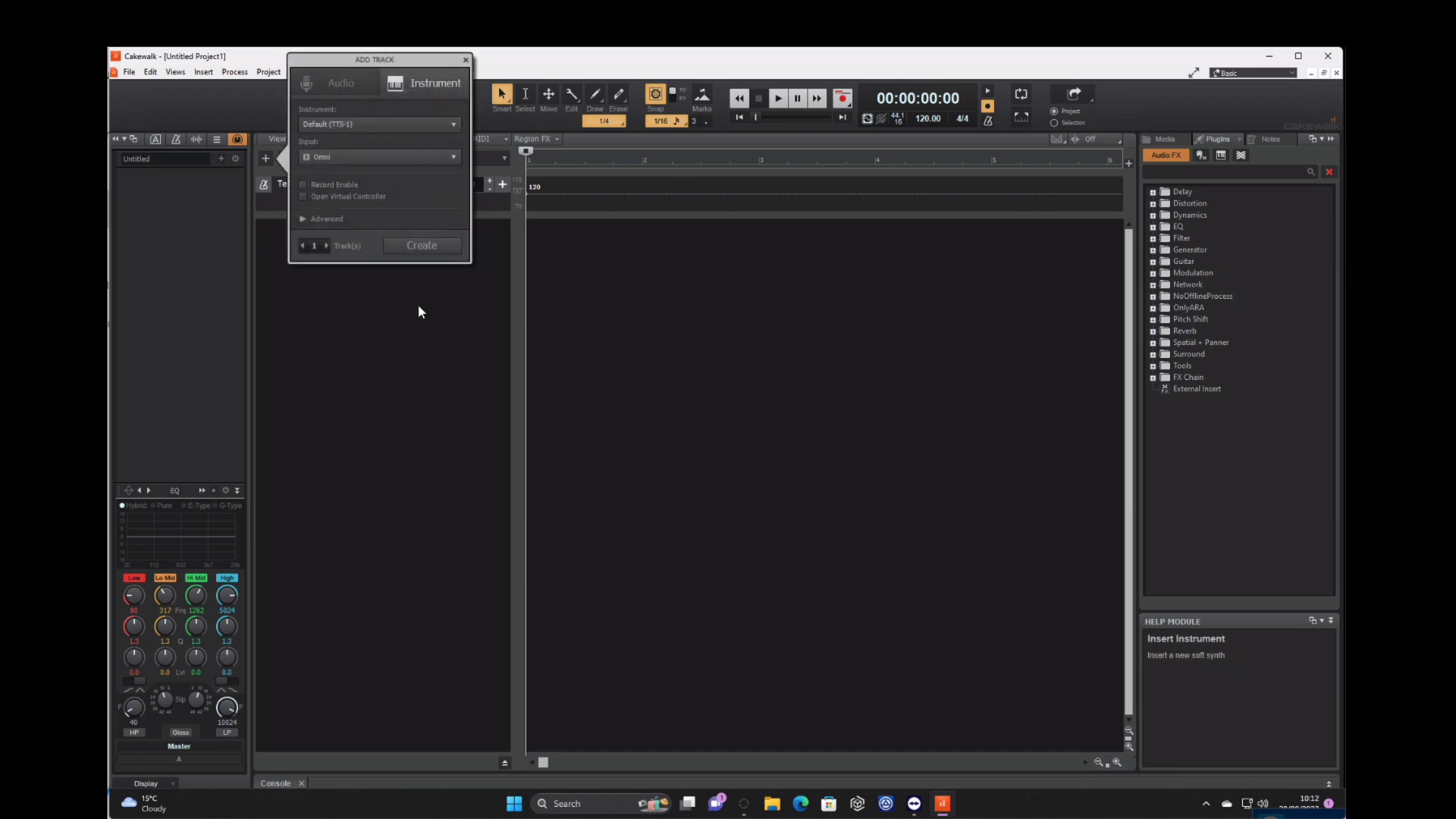
left_click(331, 121)
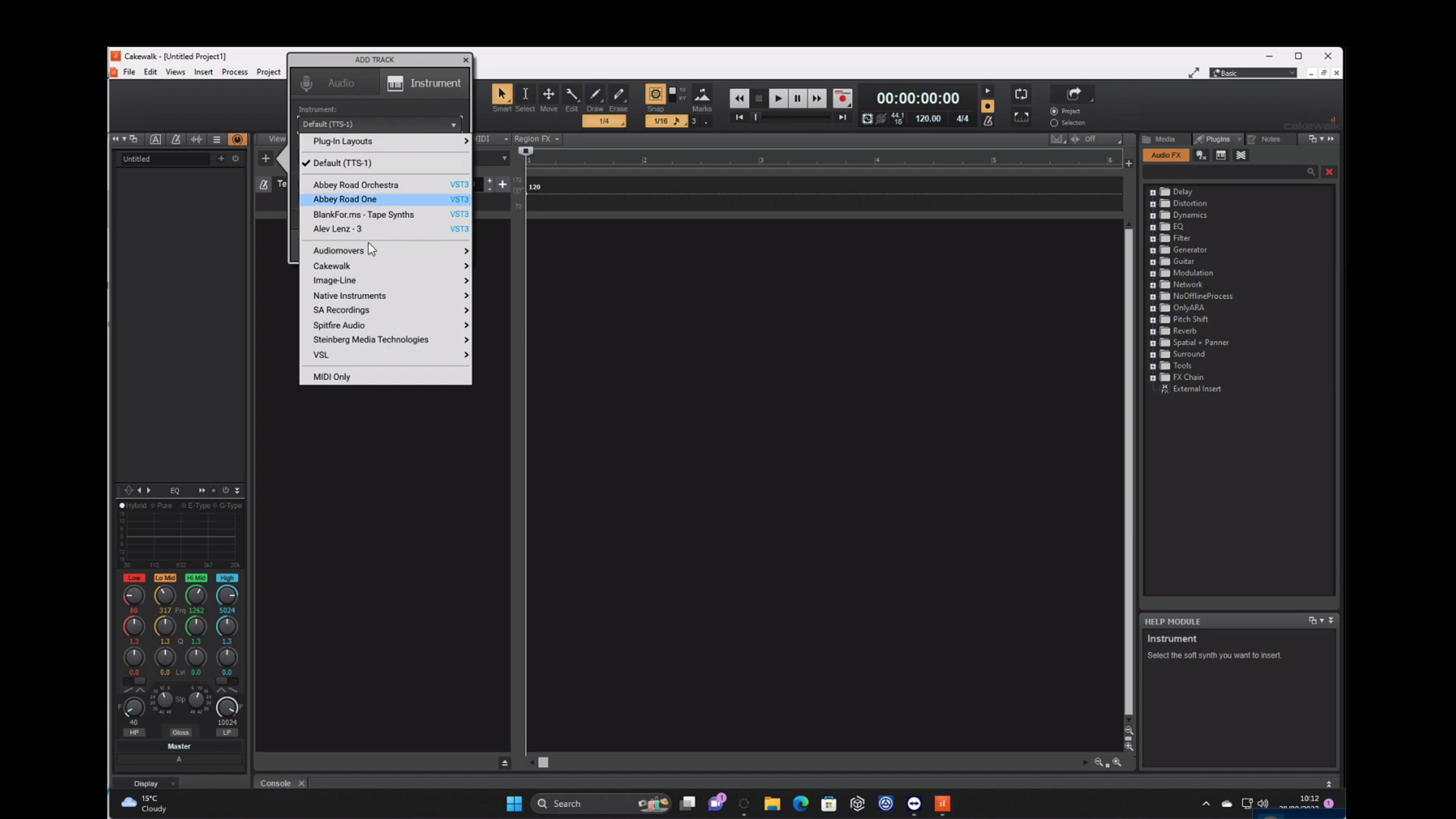
mouse_move(377, 311)
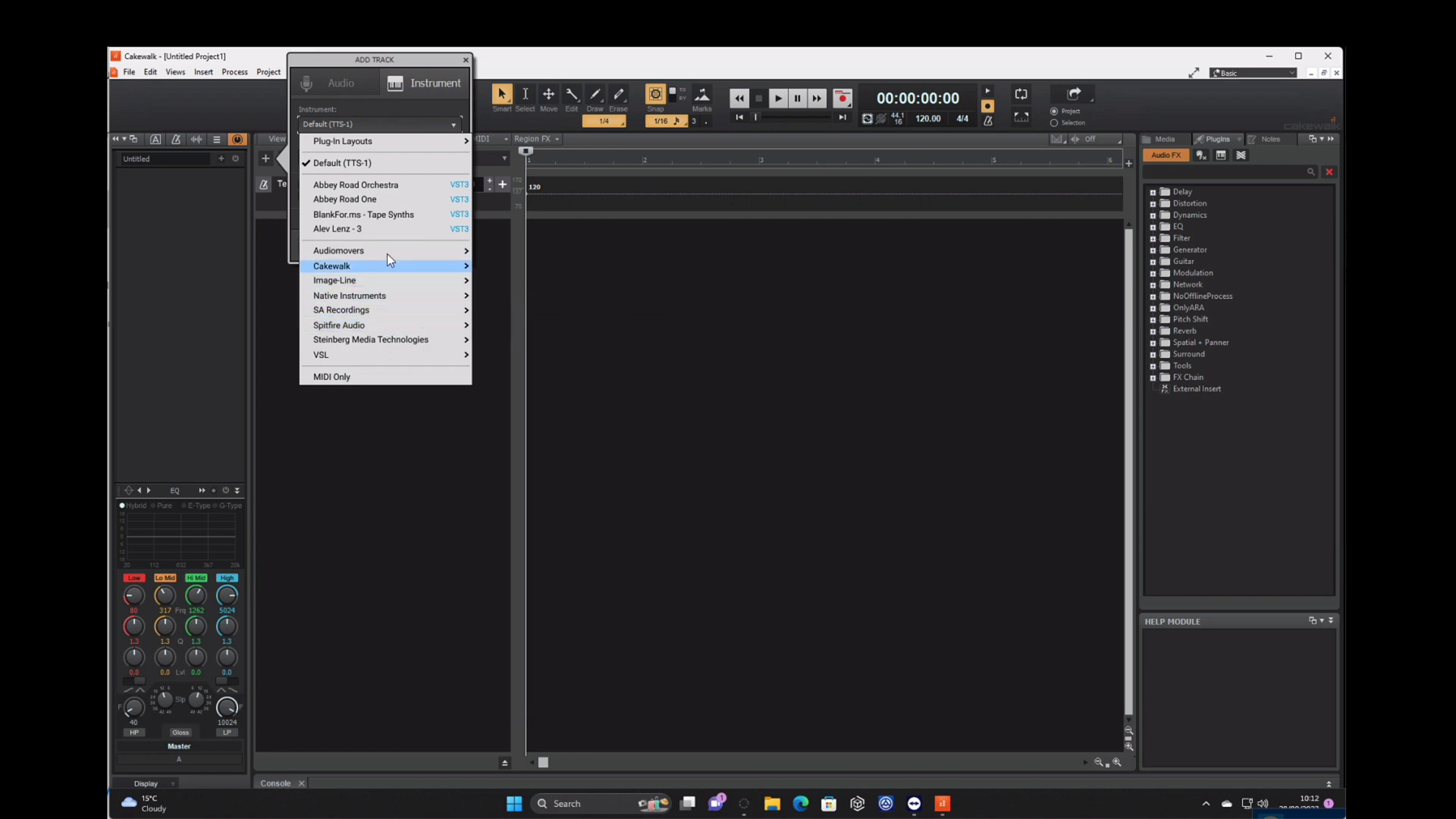
left_click(386, 185)
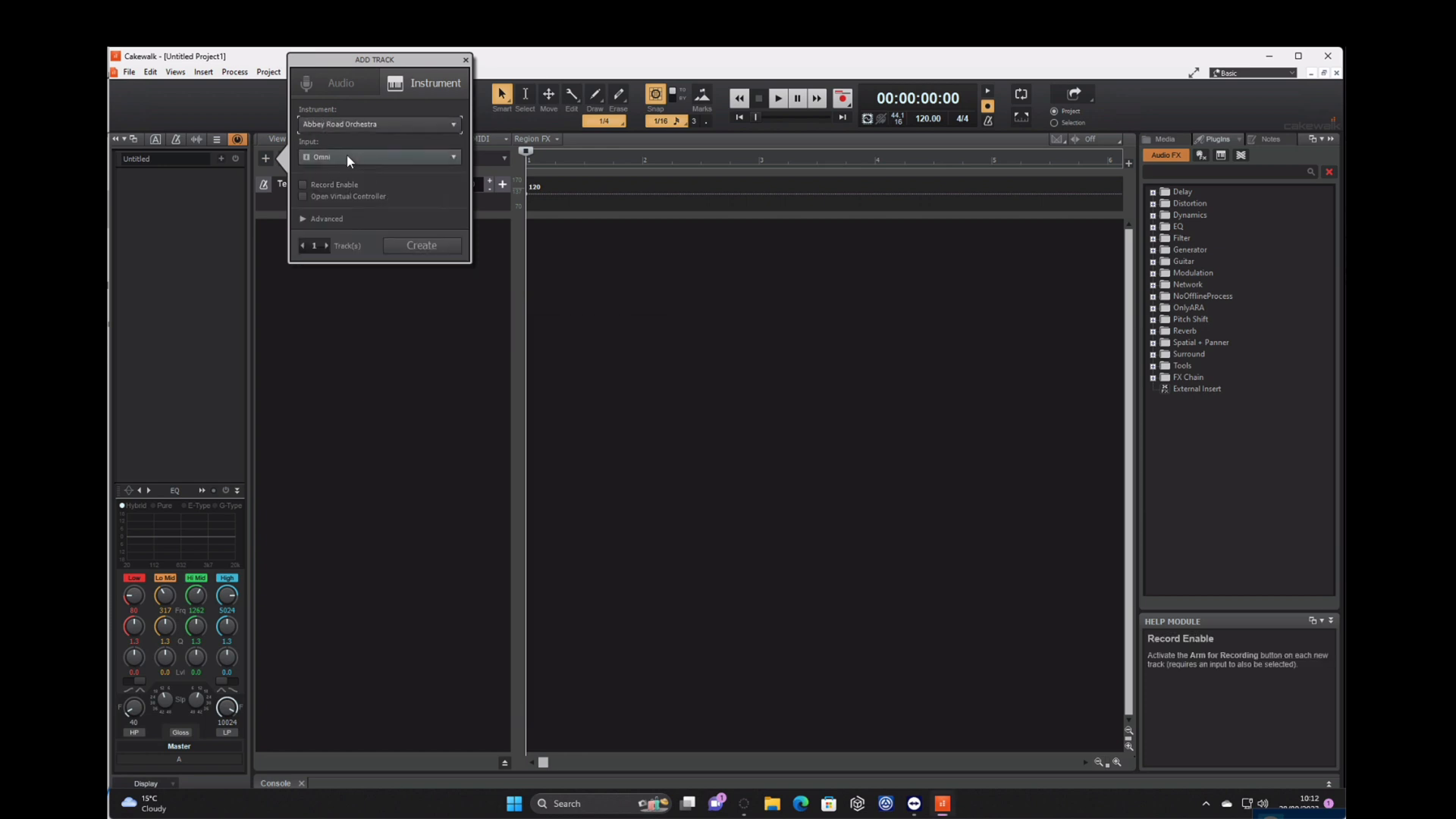
left_click(319, 157)
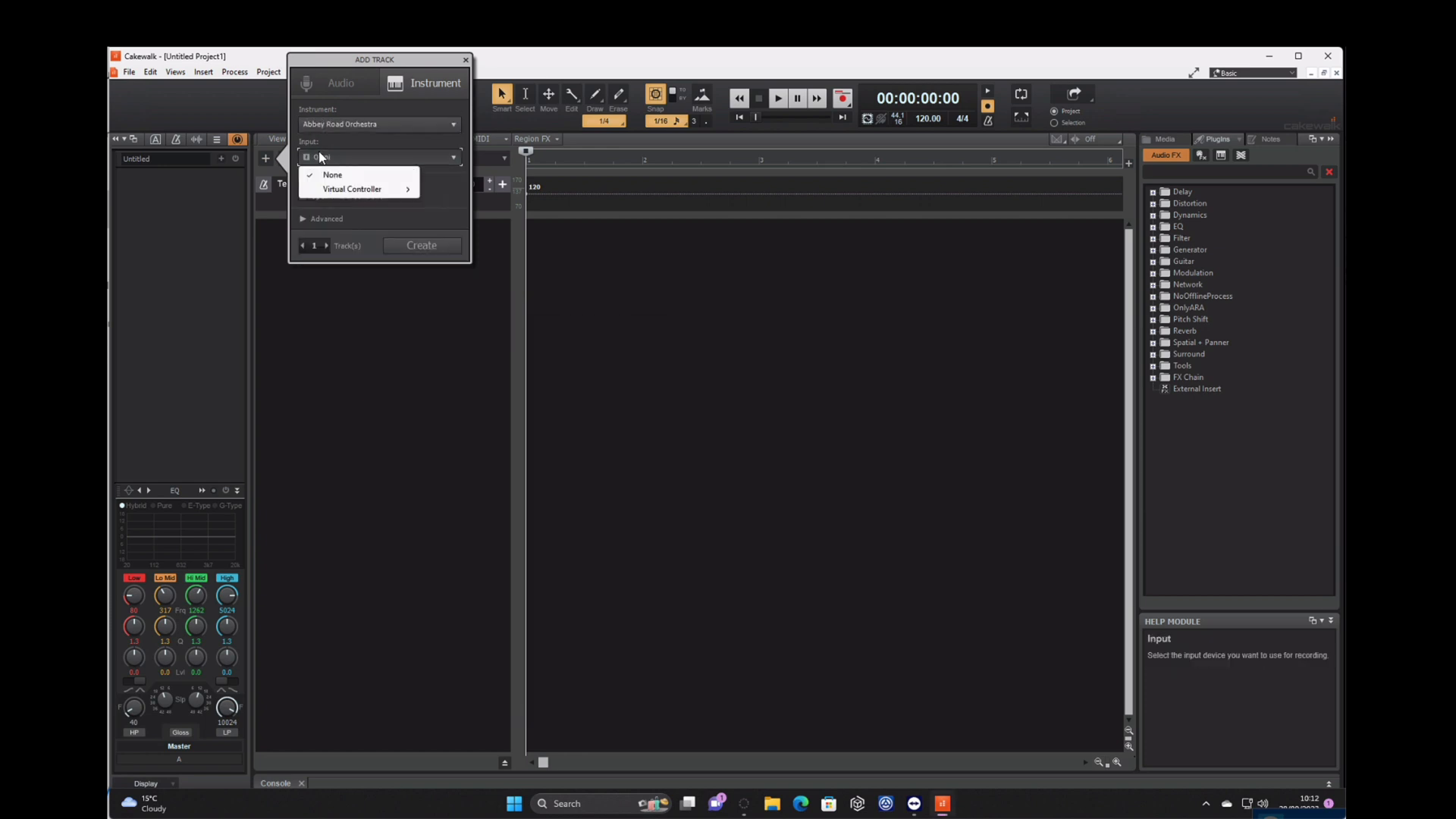
left_click(423, 243)
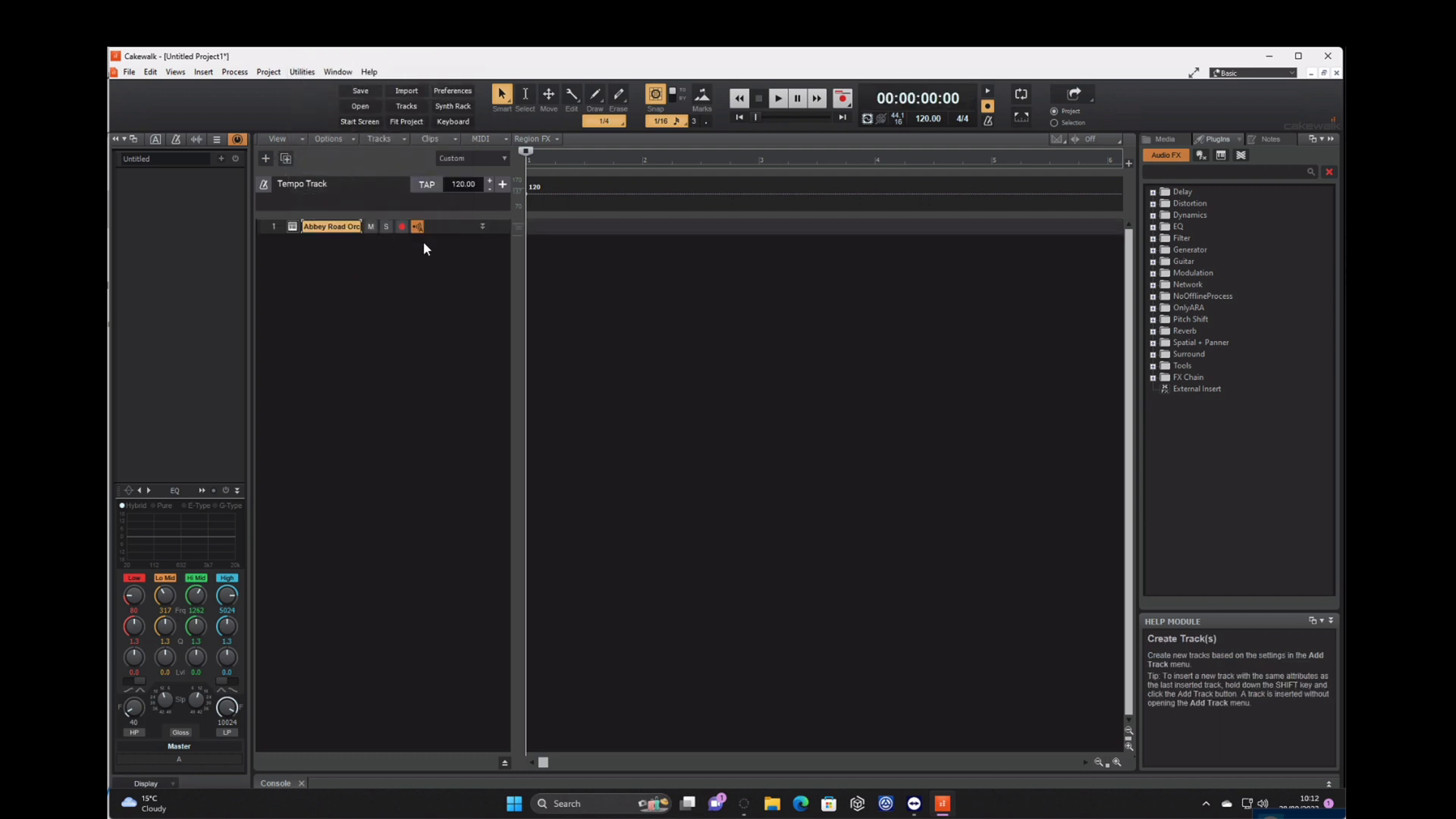
left_click(292, 227)
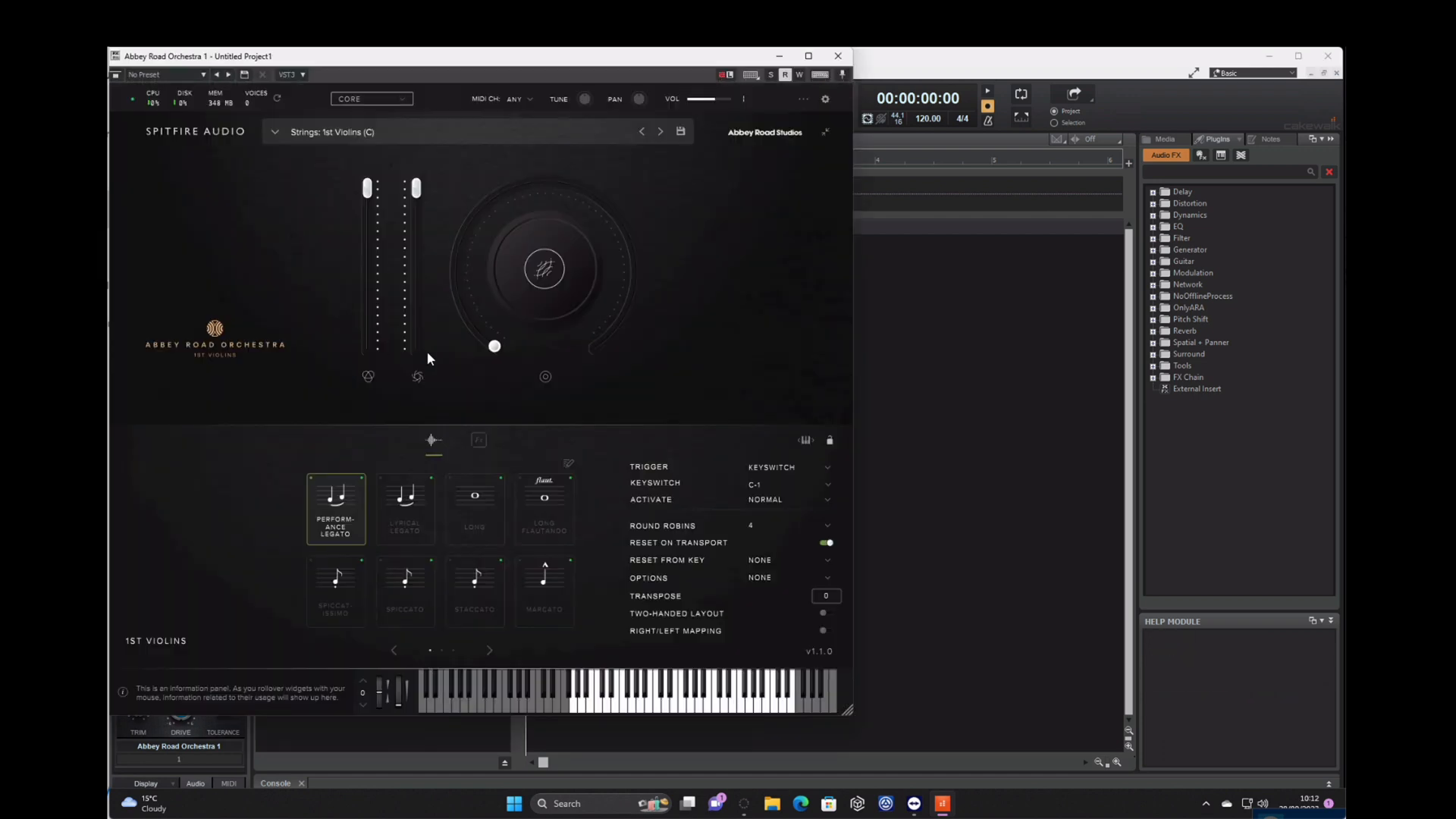
left_click(838, 56)
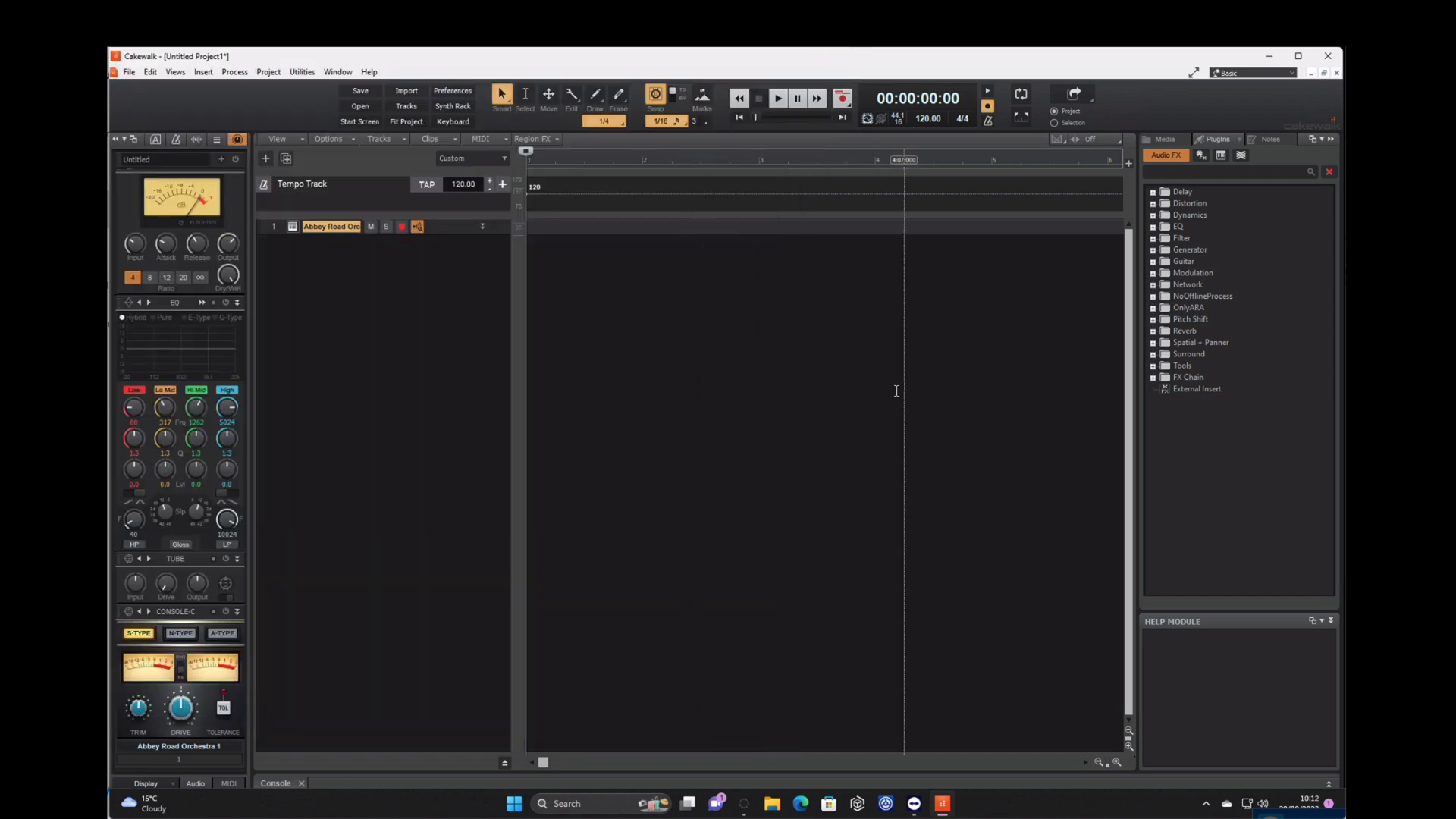
Step: Insert Abbey Road Orchestra as a soft synth with one instrument track per stereo output, limited to 7 tracks
left_click(204, 73)
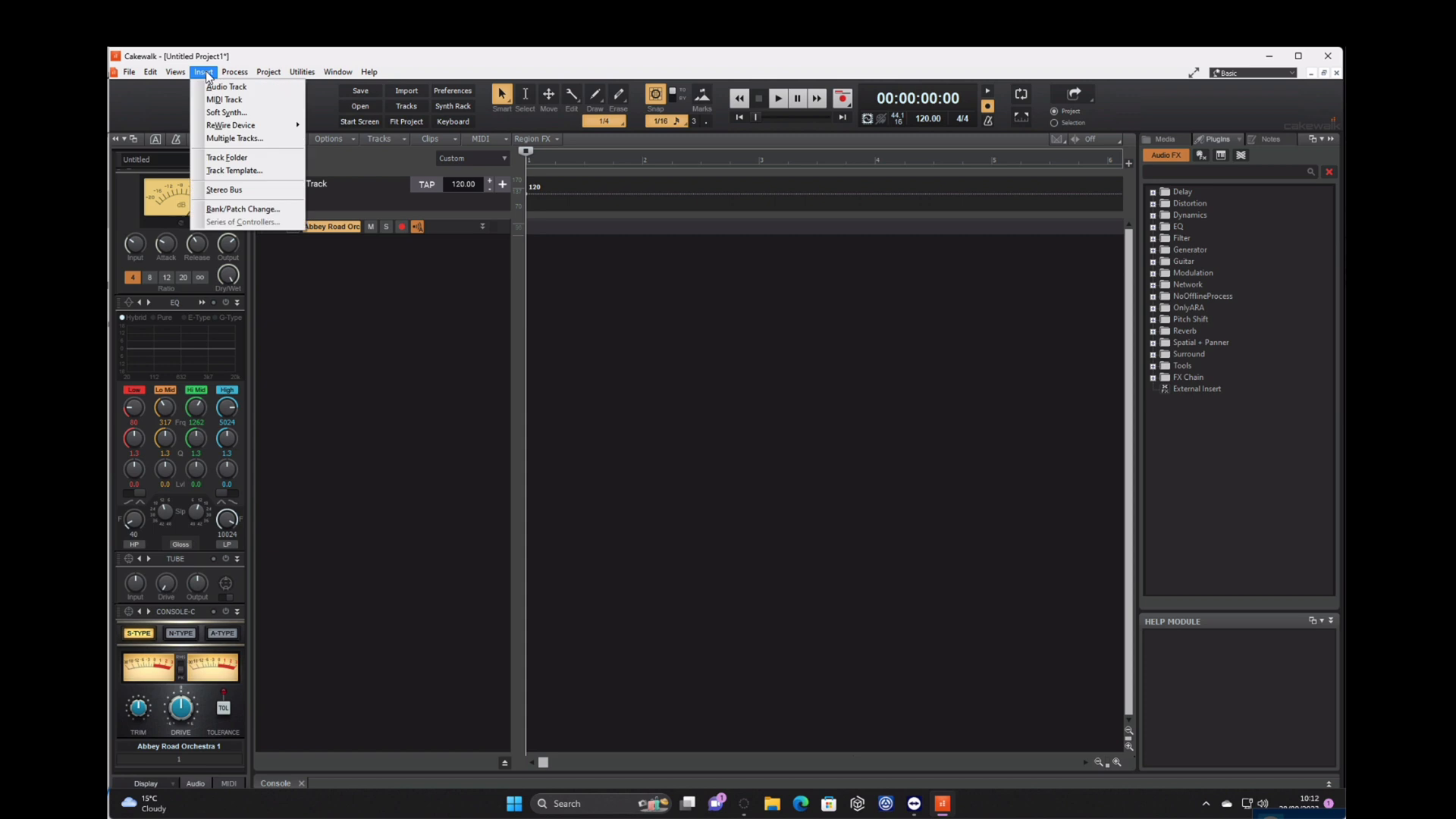
left_click(235, 113)
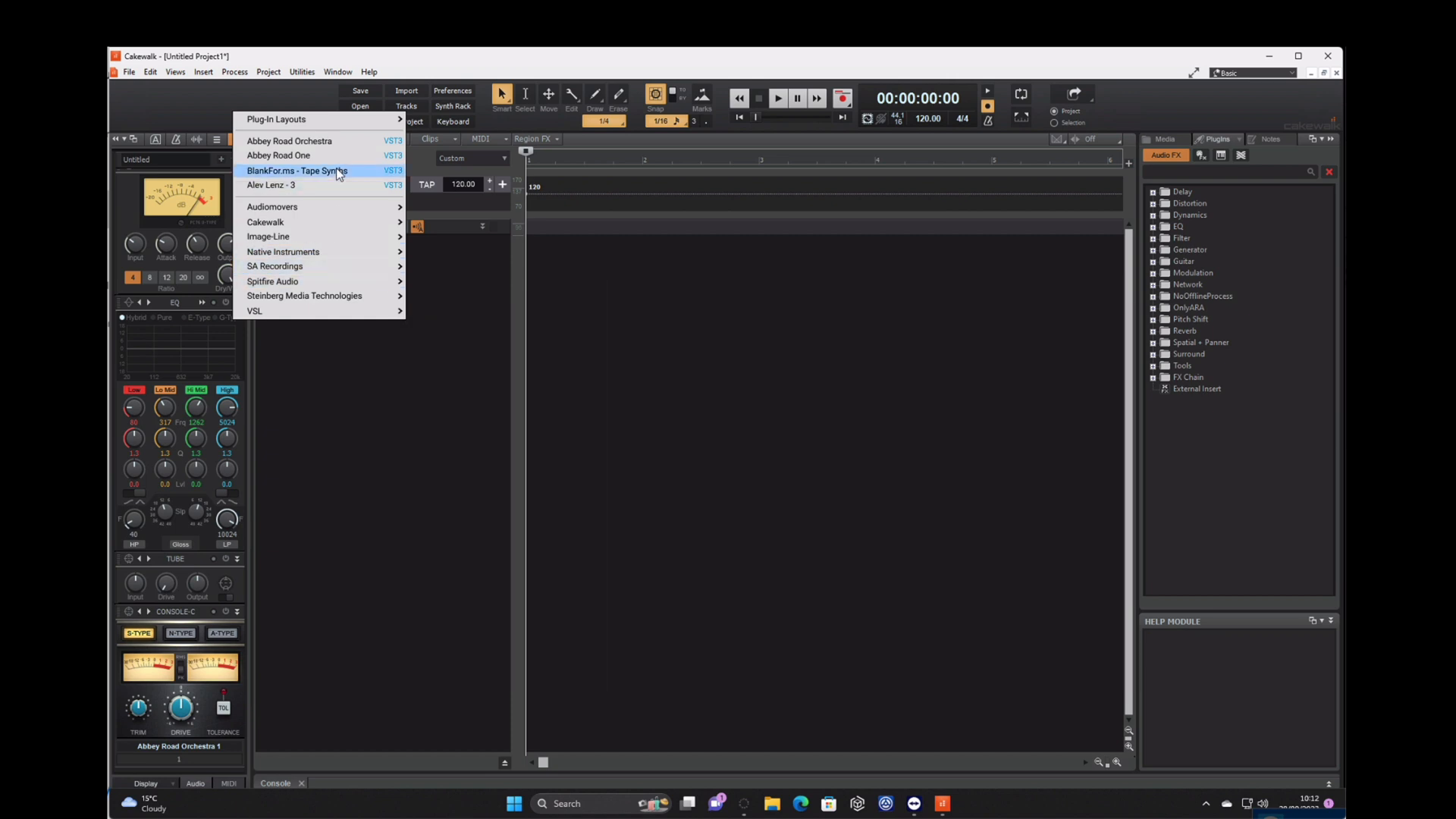
left_click(326, 141)
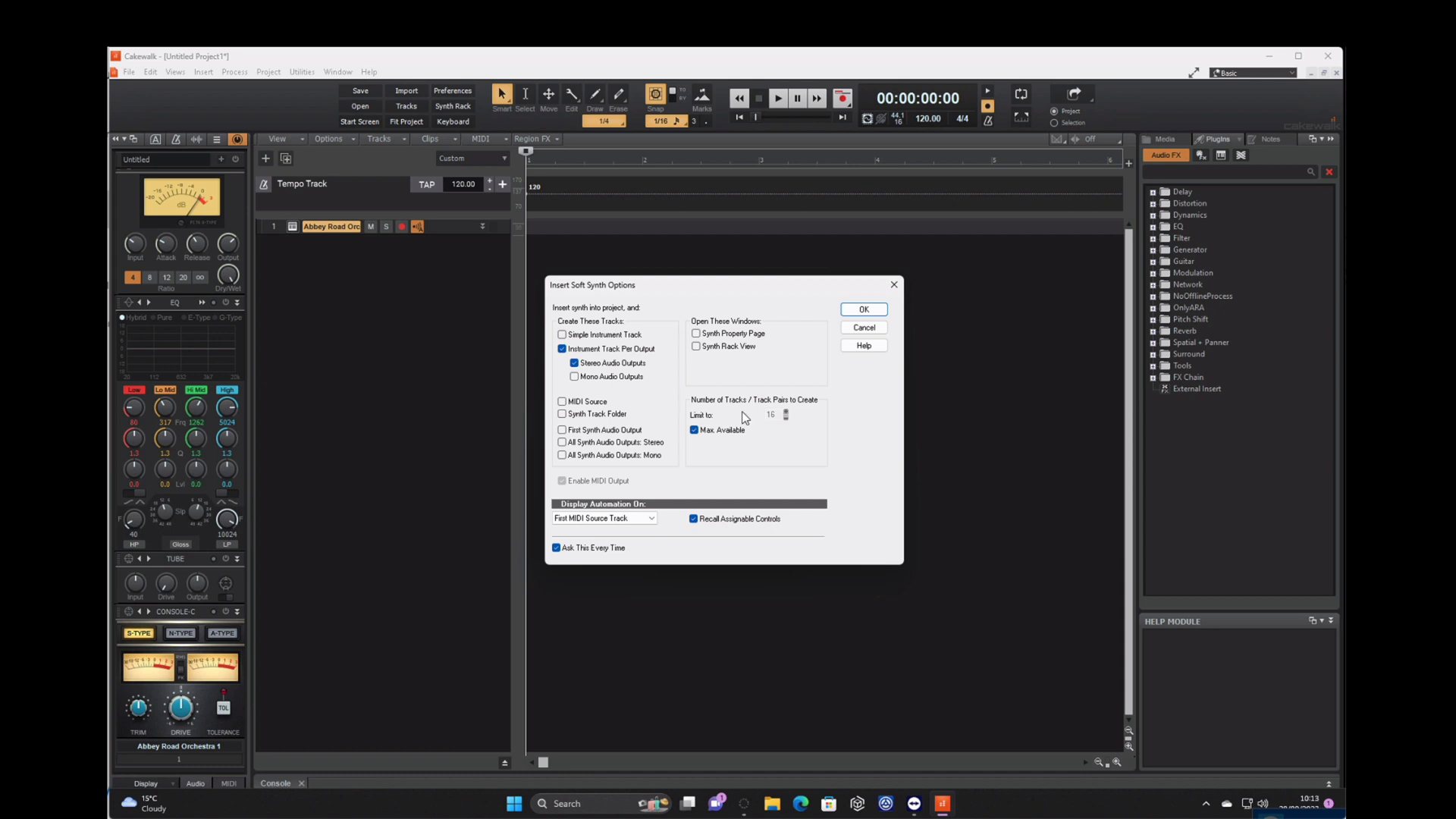
left_click(694, 430)
left_click(786, 418)
left_click(864, 309)
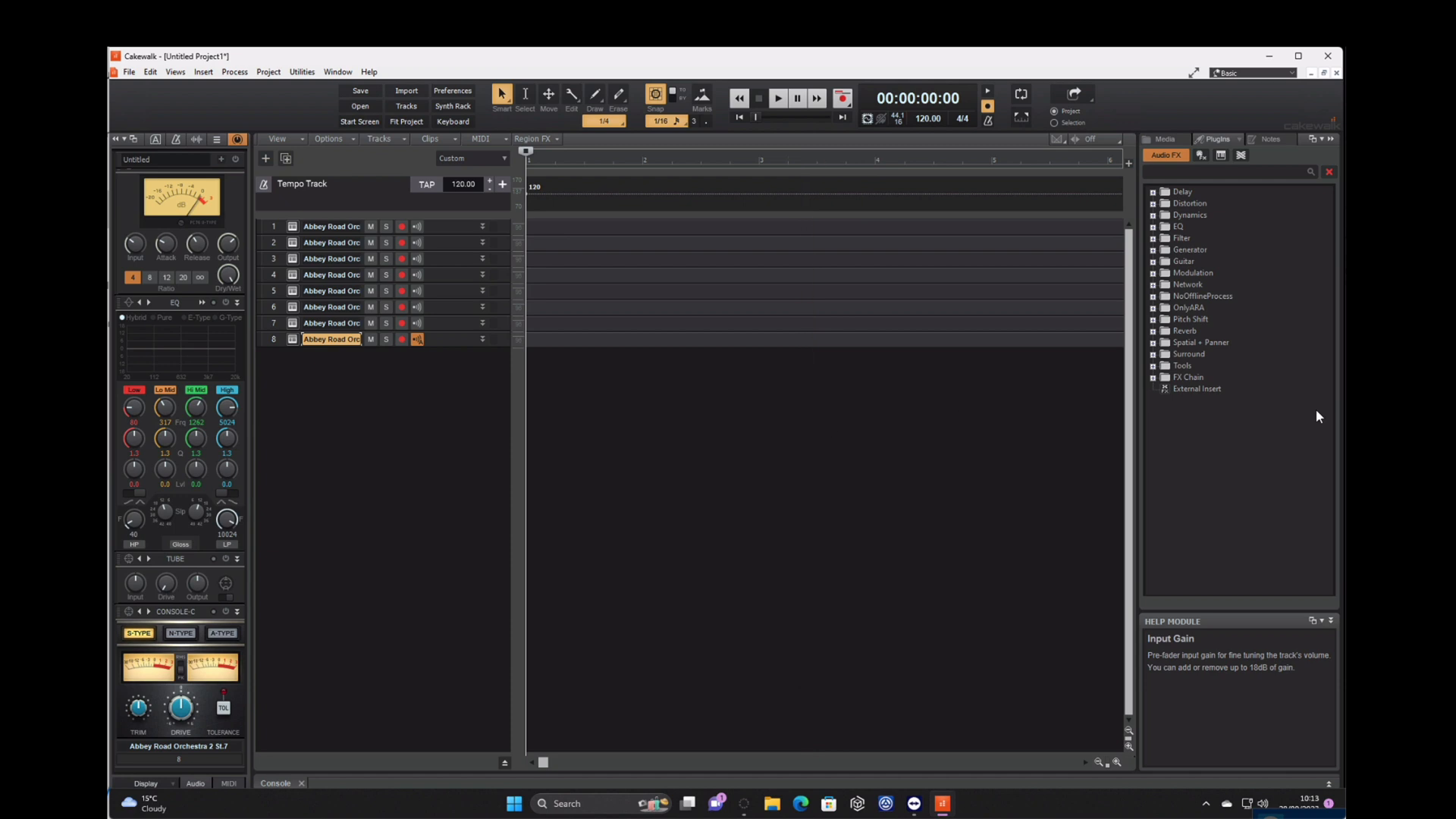
Step: List the instrument plug-ins in the plug-in browser and expand only the Spitfire Audio folder
left_click(1331, 139)
left_click(1331, 139)
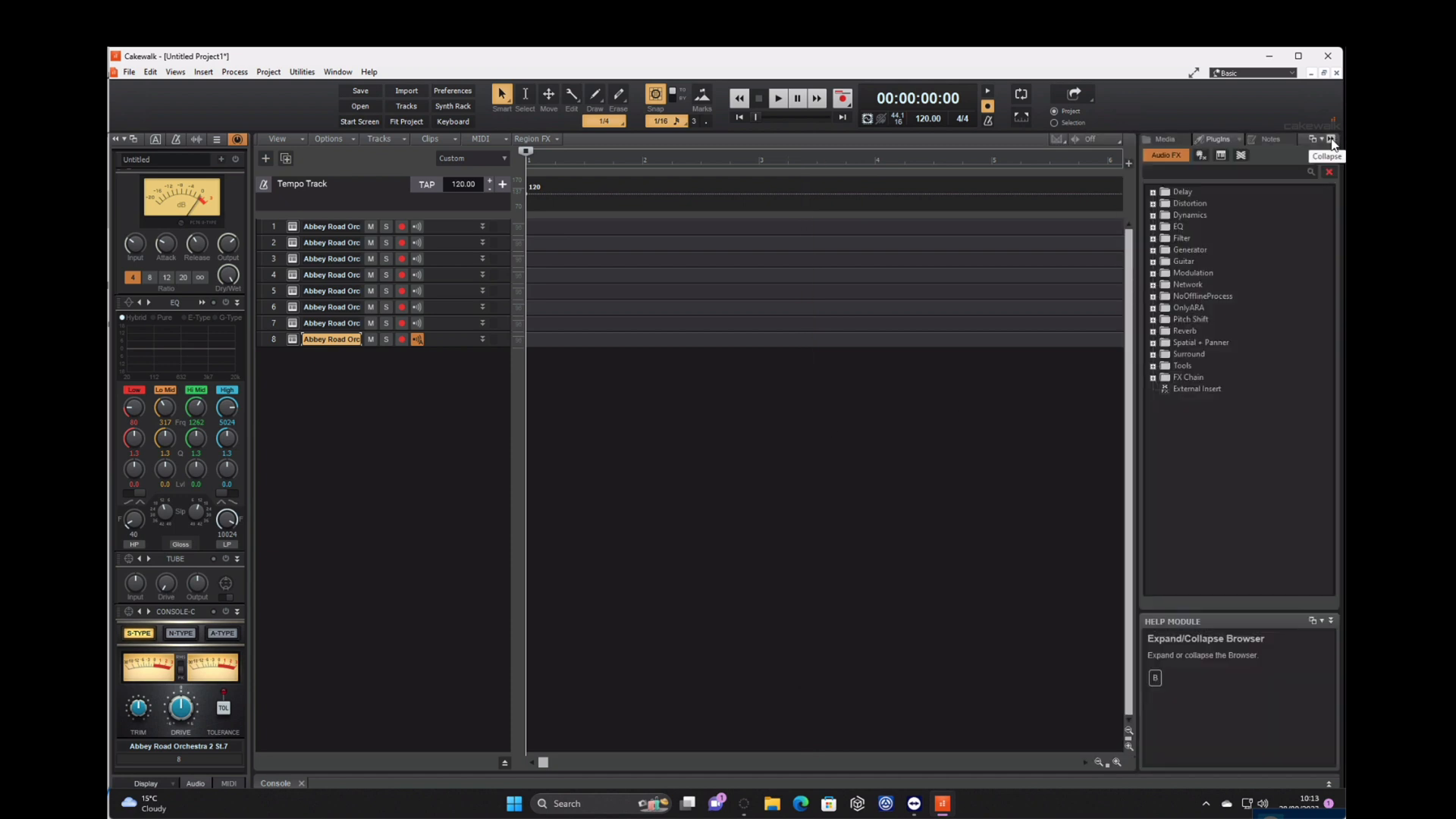
left_click(1205, 138)
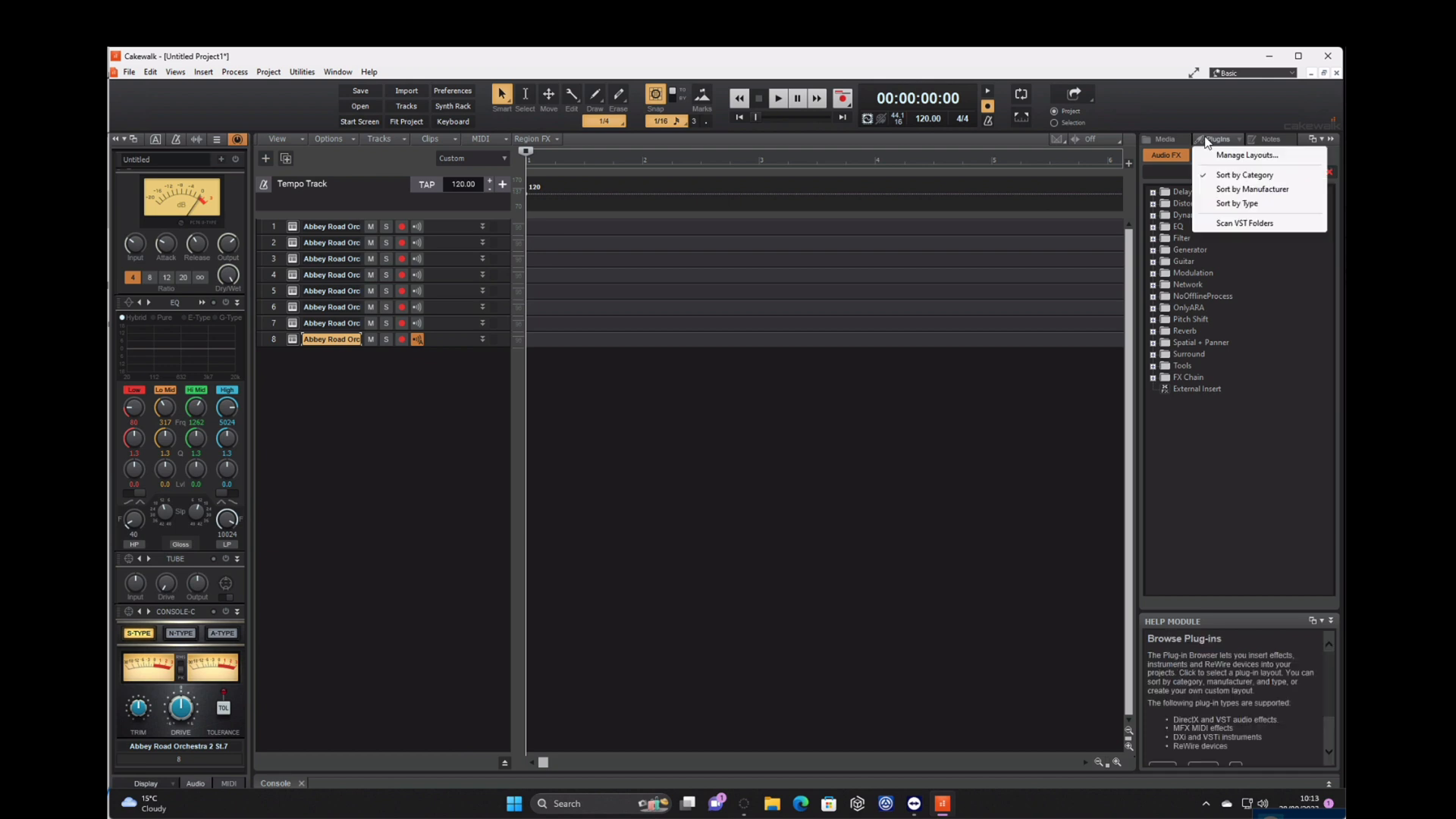
left_click(1238, 334)
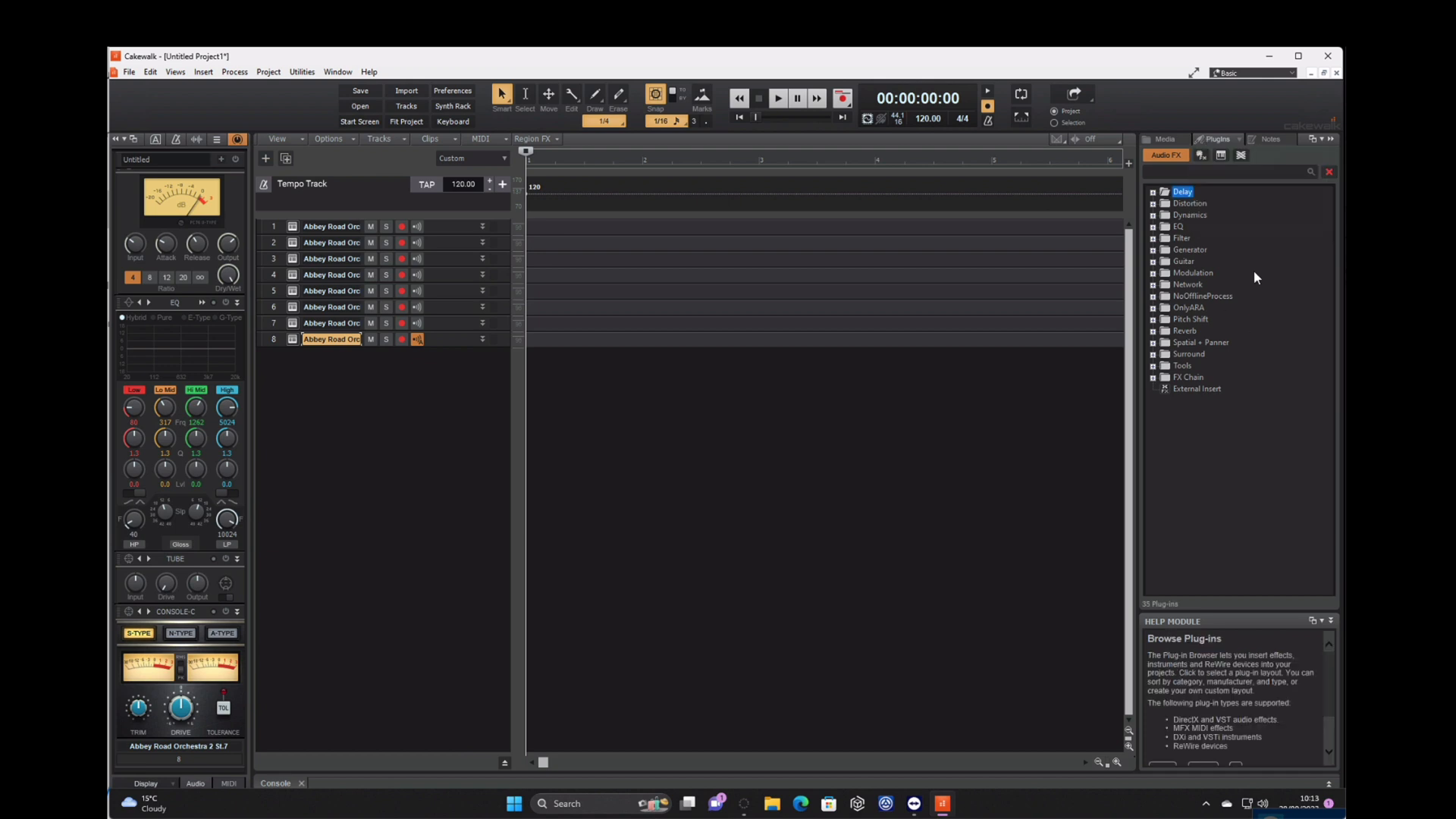
left_click(1220, 155)
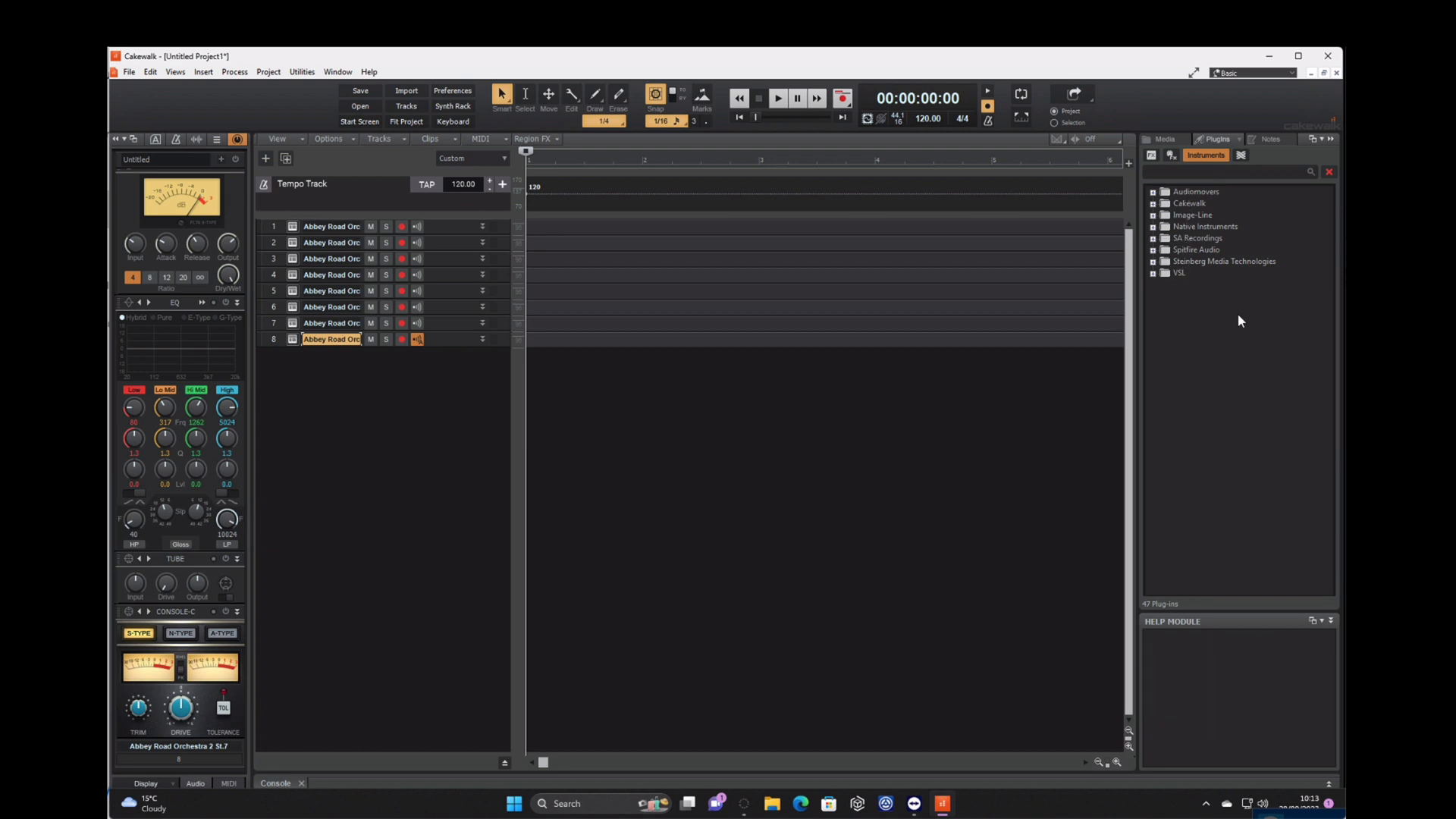
left_click(1153, 250)
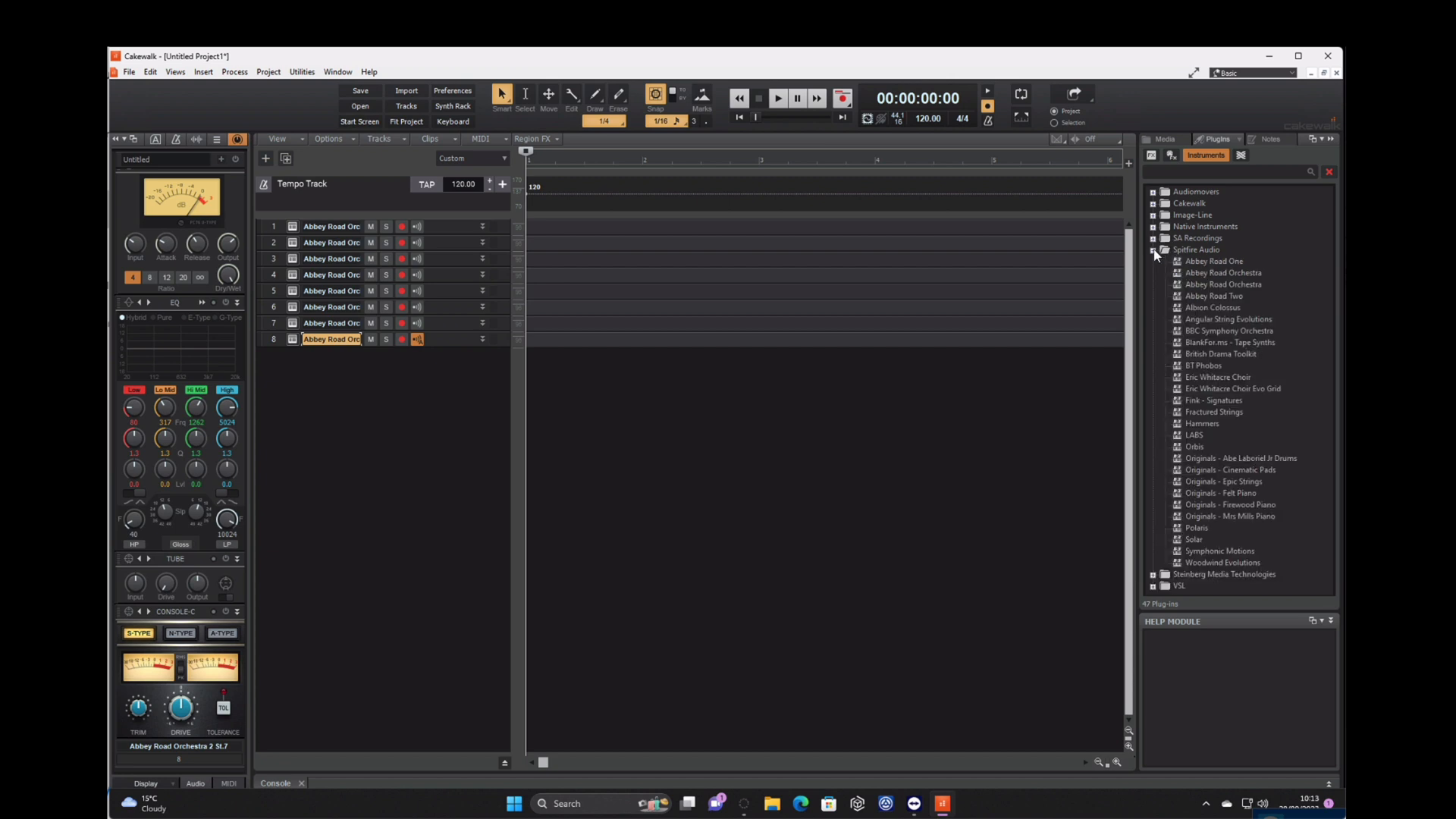
left_click(1153, 238)
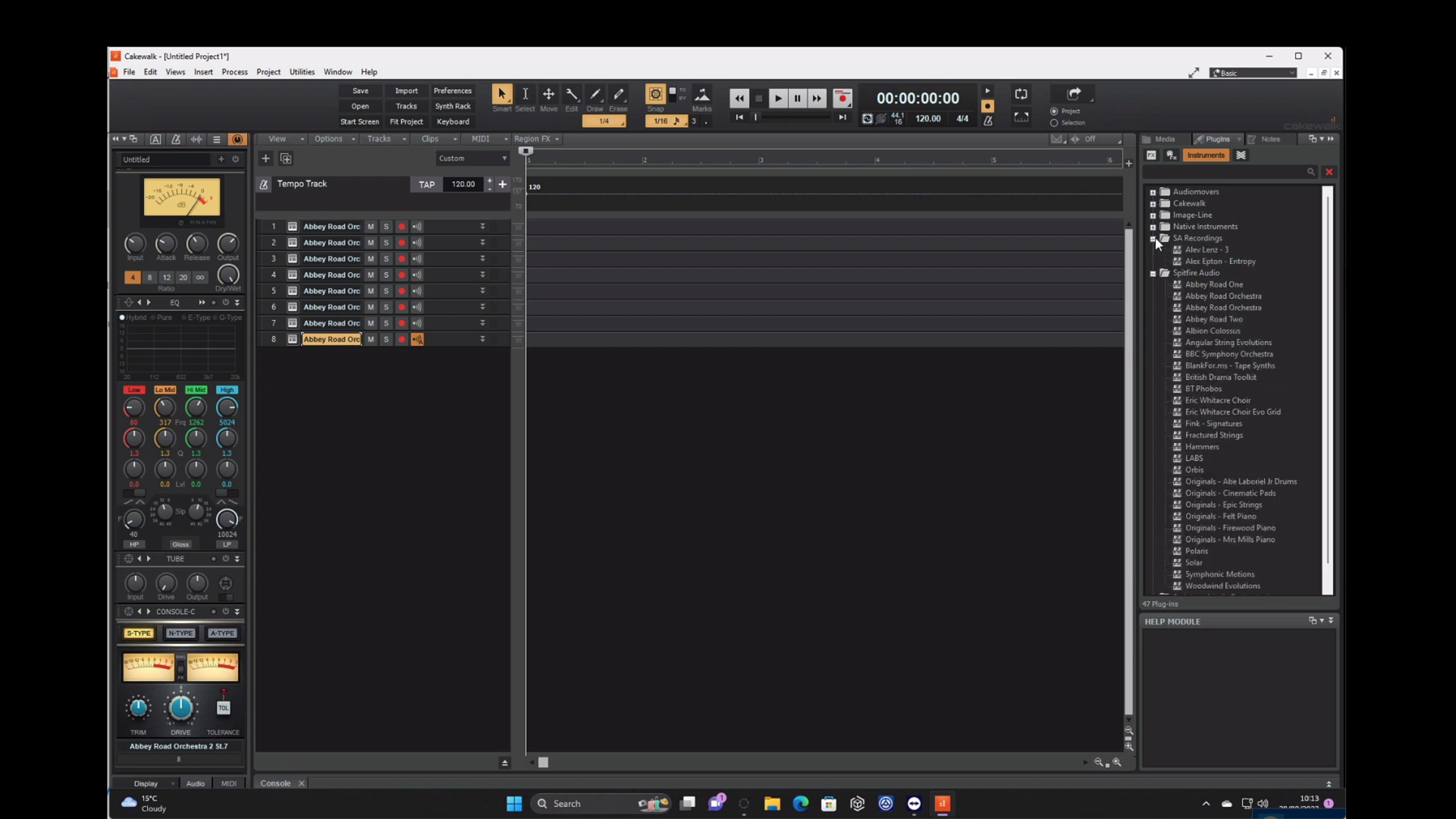
left_click(1153, 238)
Step: Add Abbey Road Orchestra from the browser with the maximum available stereo instrument tracks, and open the last track's plug-in
left_click_drag(1212, 282, 371, 410)
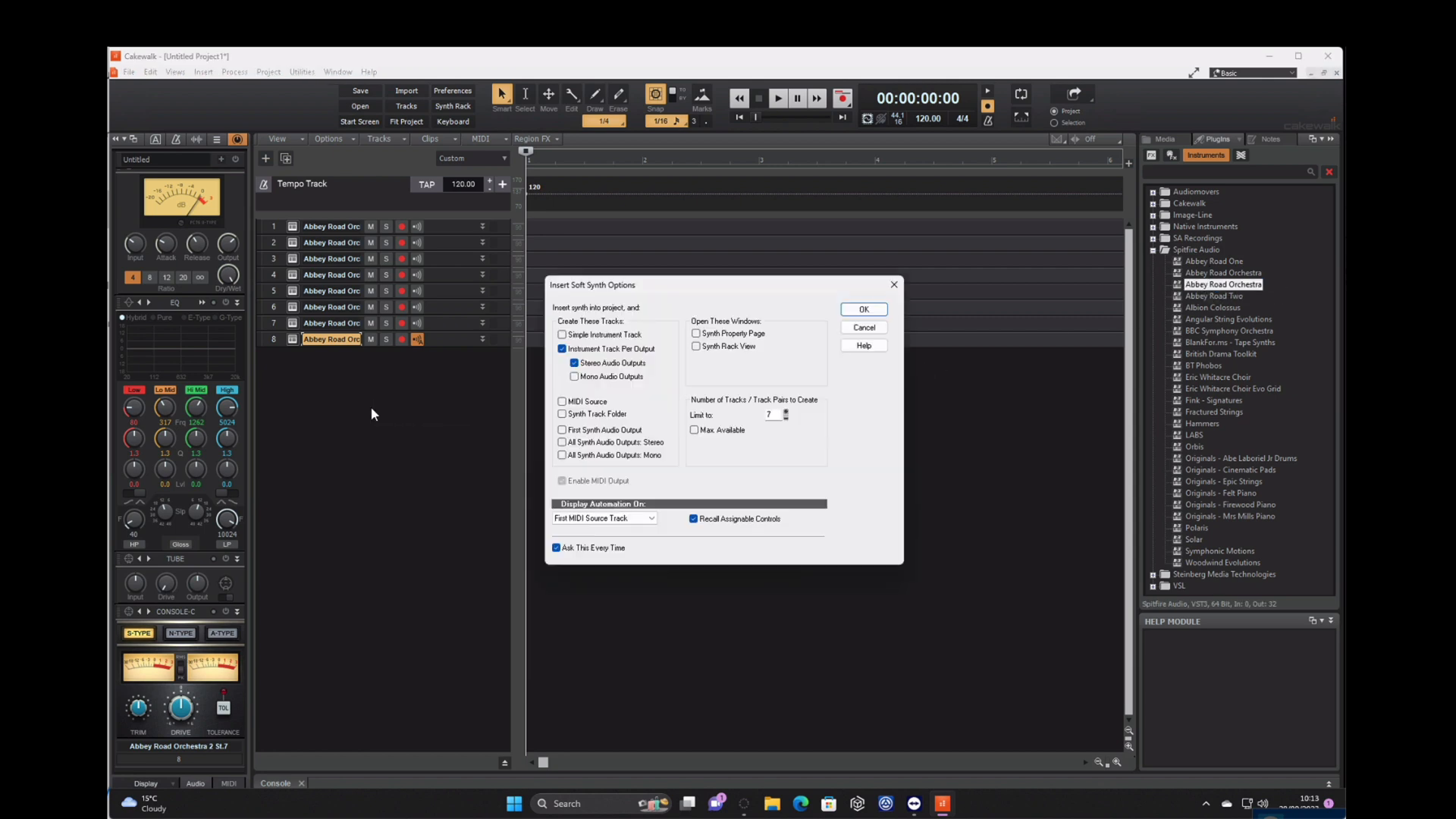
left_click(786, 418)
left_click(785, 418)
left_click(695, 430)
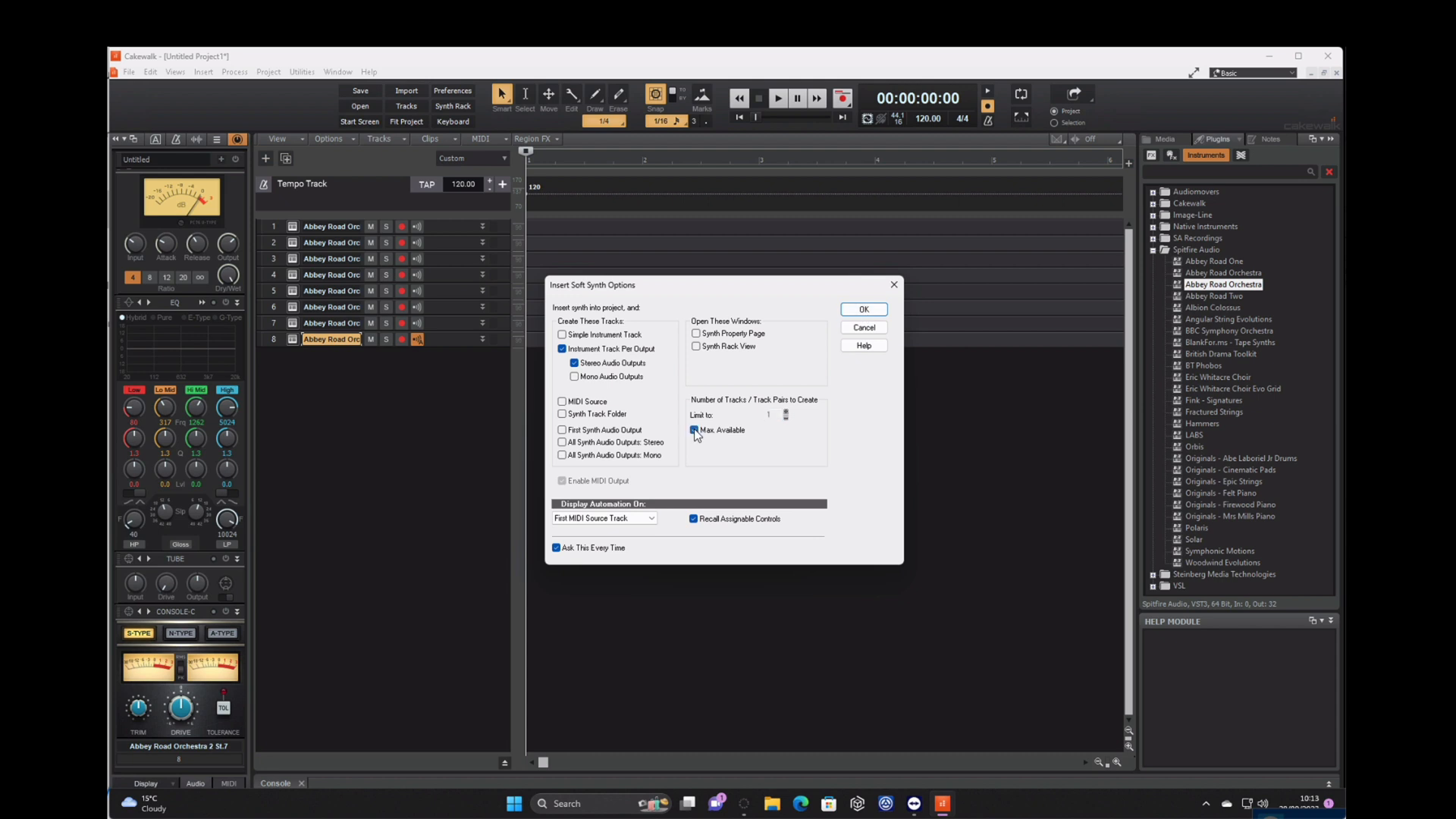
left_click(861, 309)
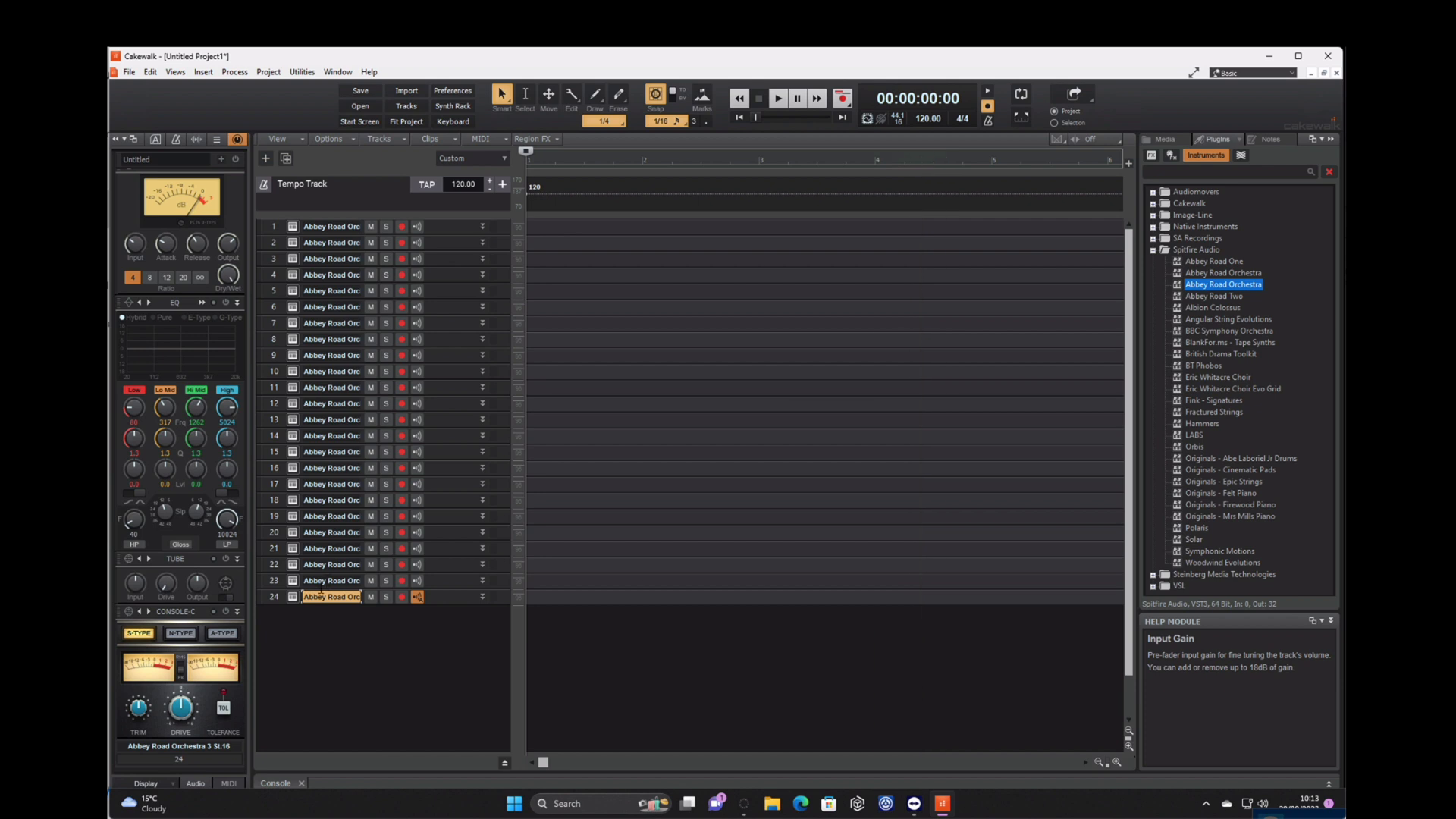
left_click(291, 596)
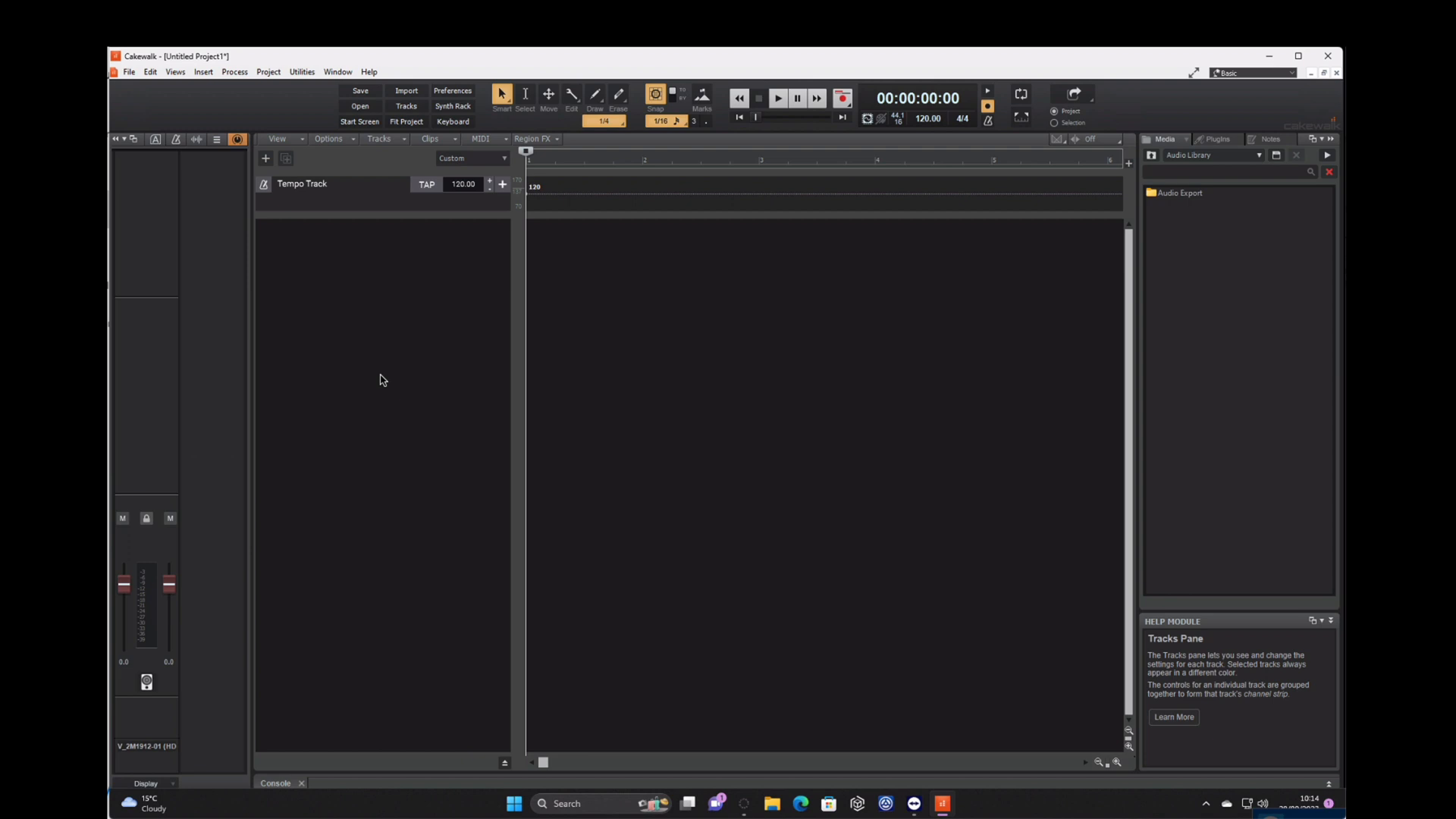
Step: Create one Kontakt 7 instrument track with Omni input in the empty project and close its plug-in window
right_click(377, 272)
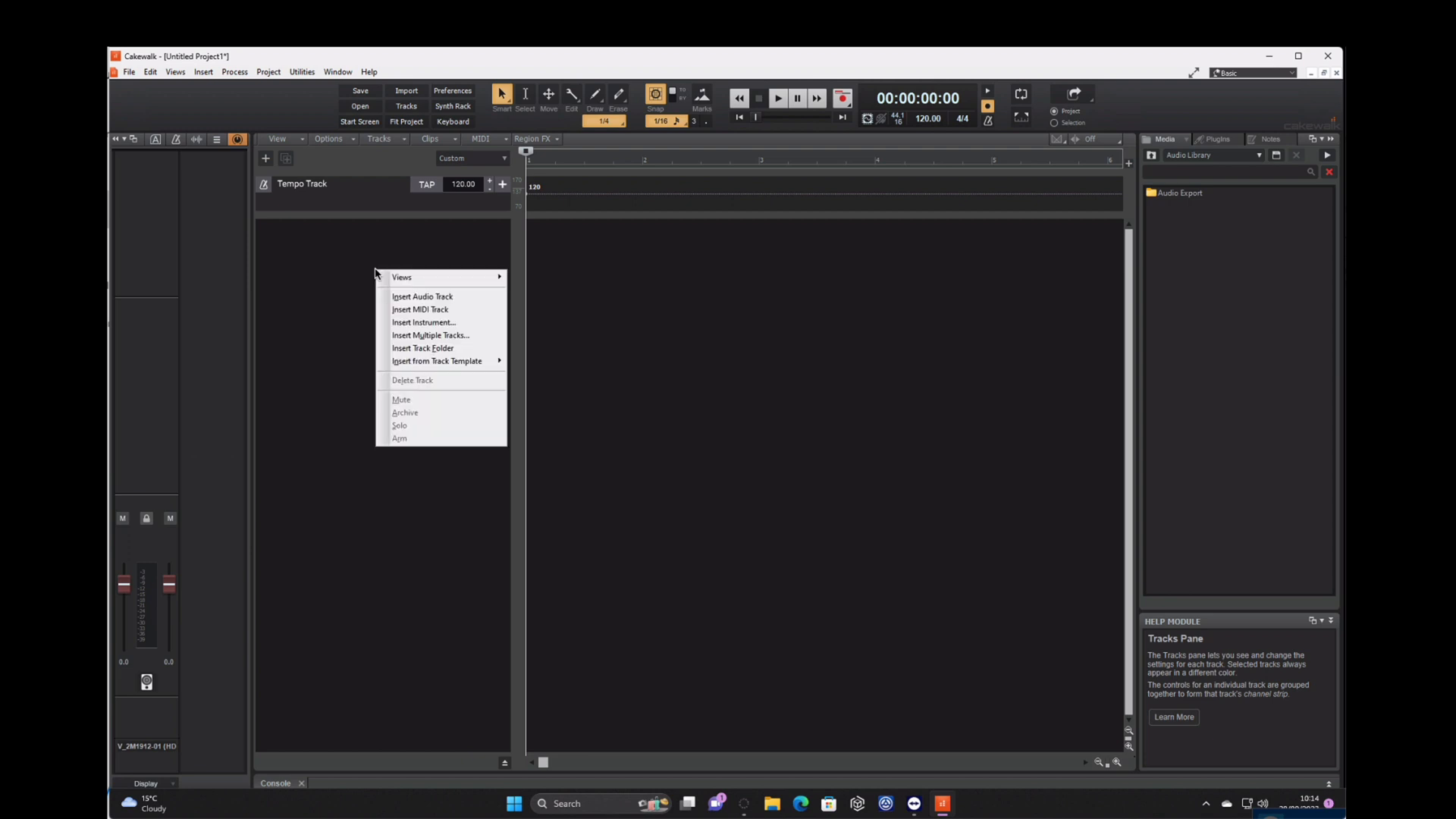
left_click(410, 322)
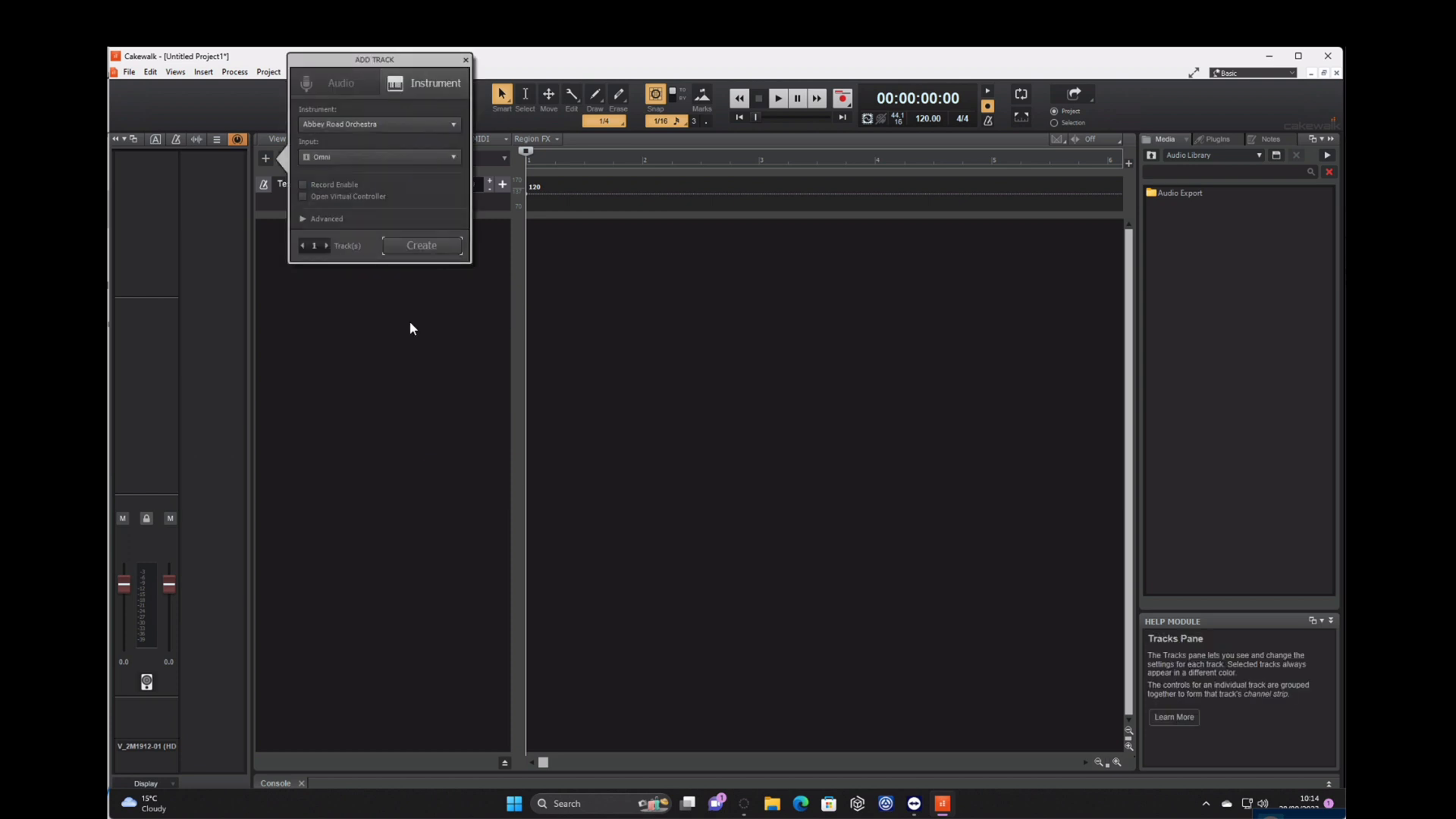
left_click(352, 125)
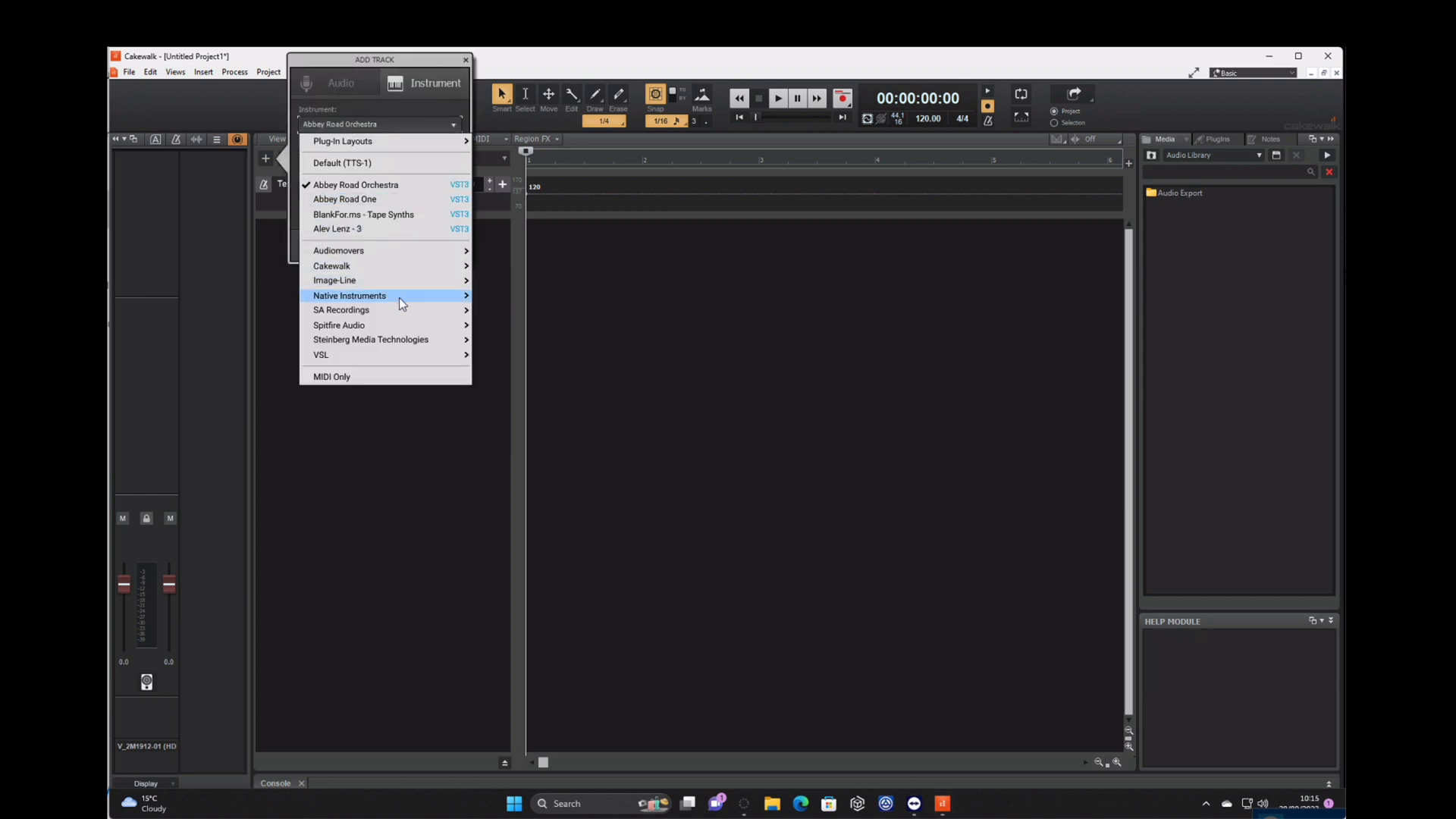
mouse_move(404, 297)
left_click(526, 326)
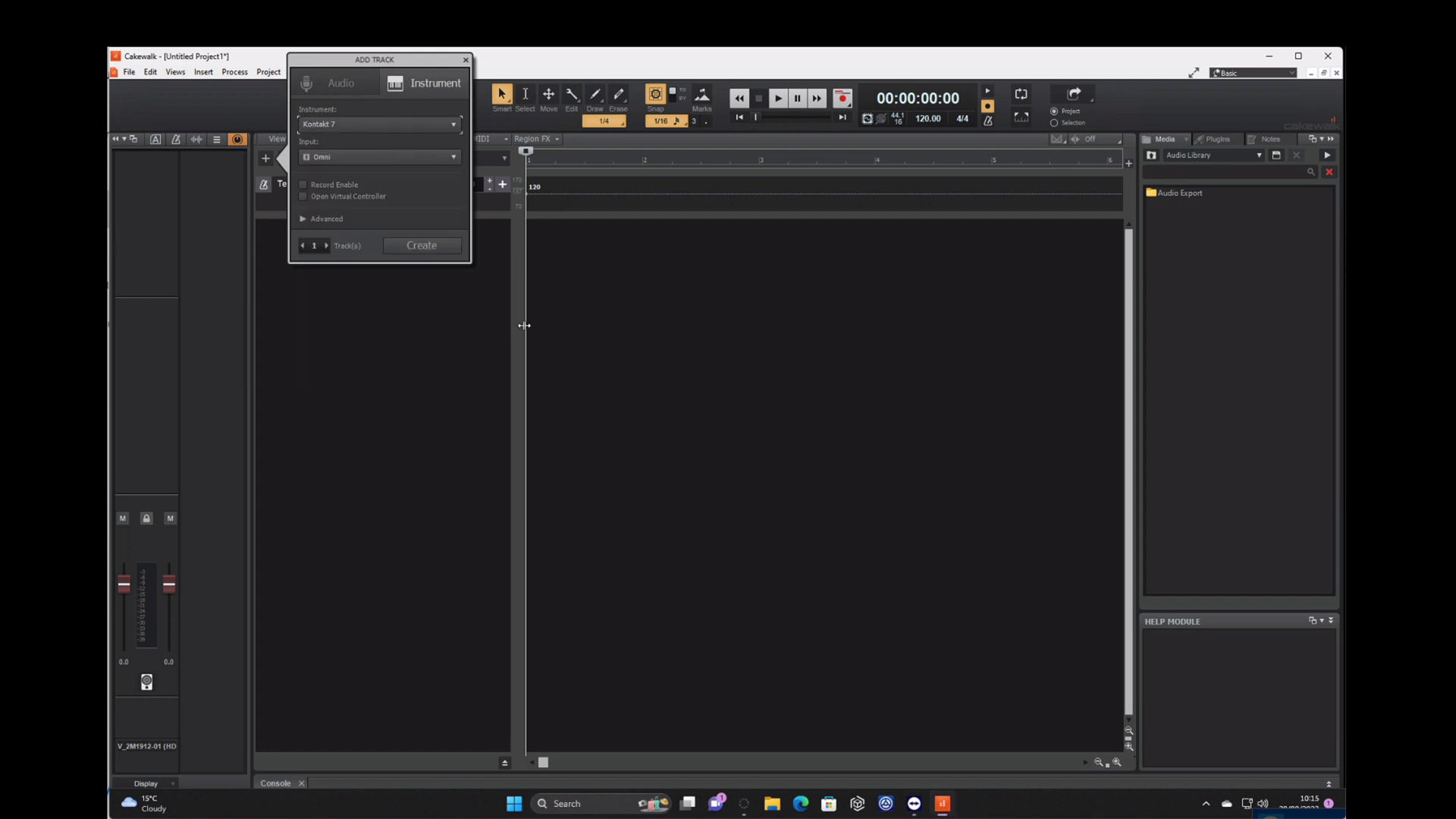
left_click(341, 159)
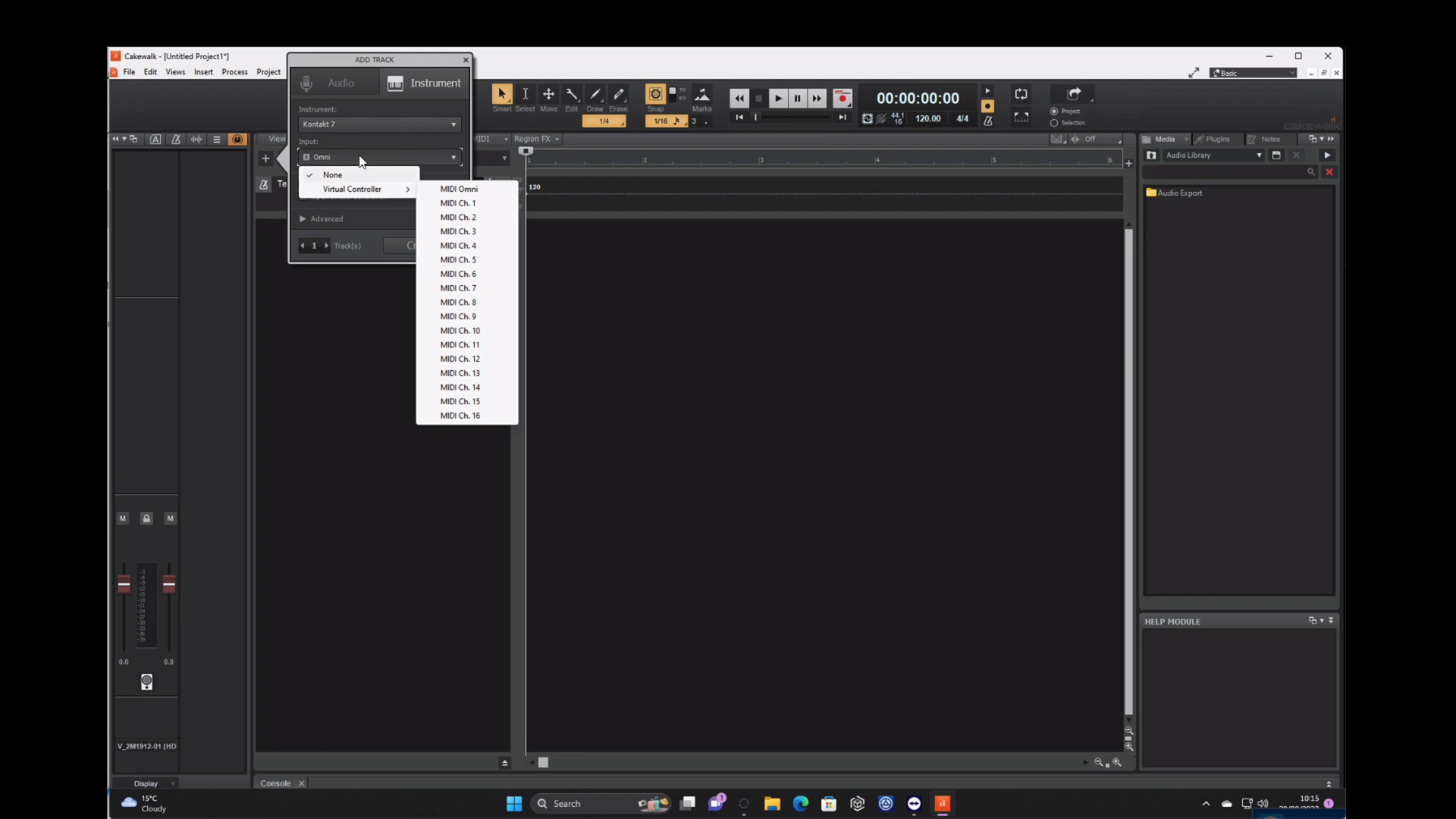
left_click(343, 175)
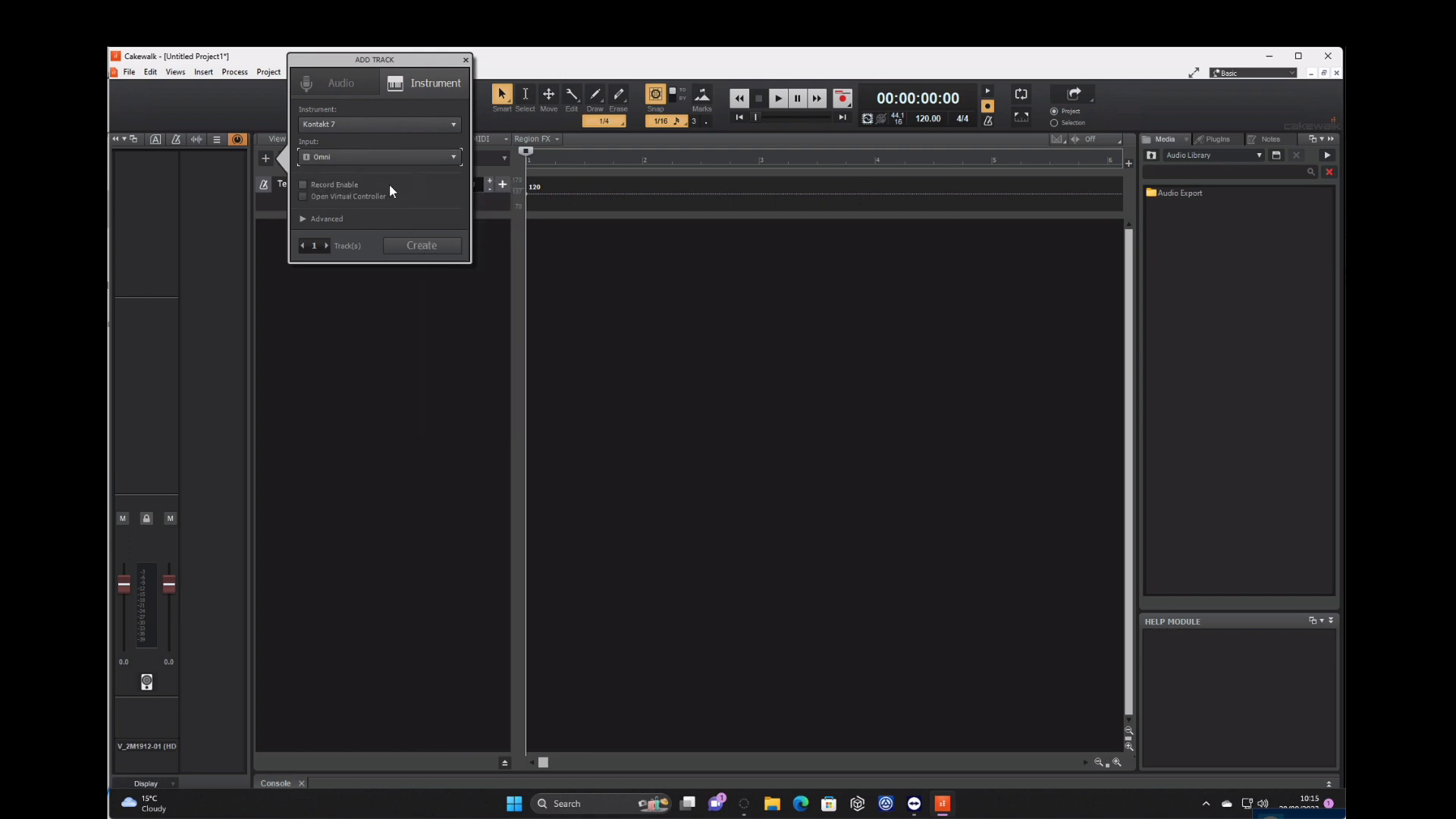
left_click(421, 244)
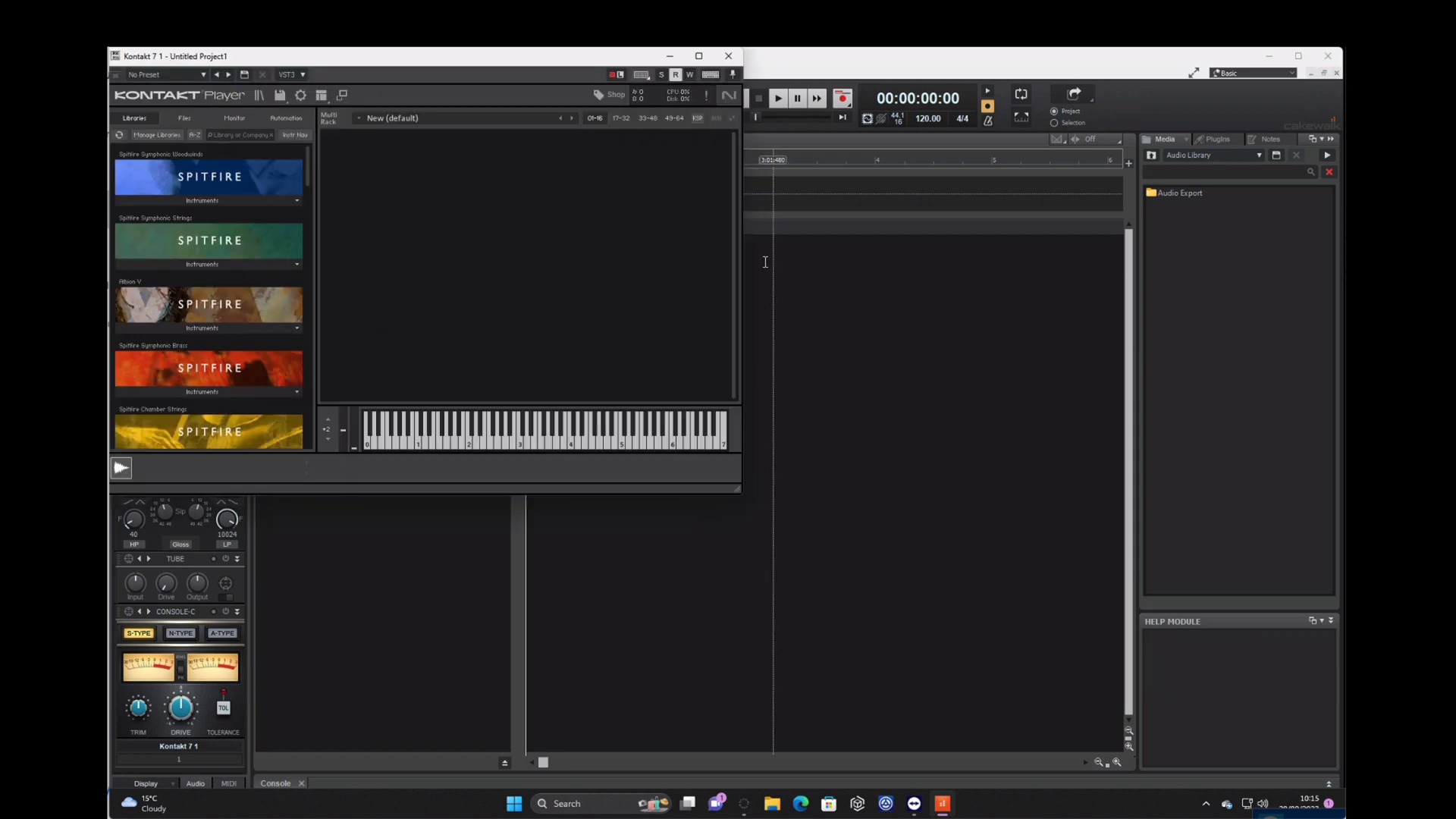
left_click(729, 57)
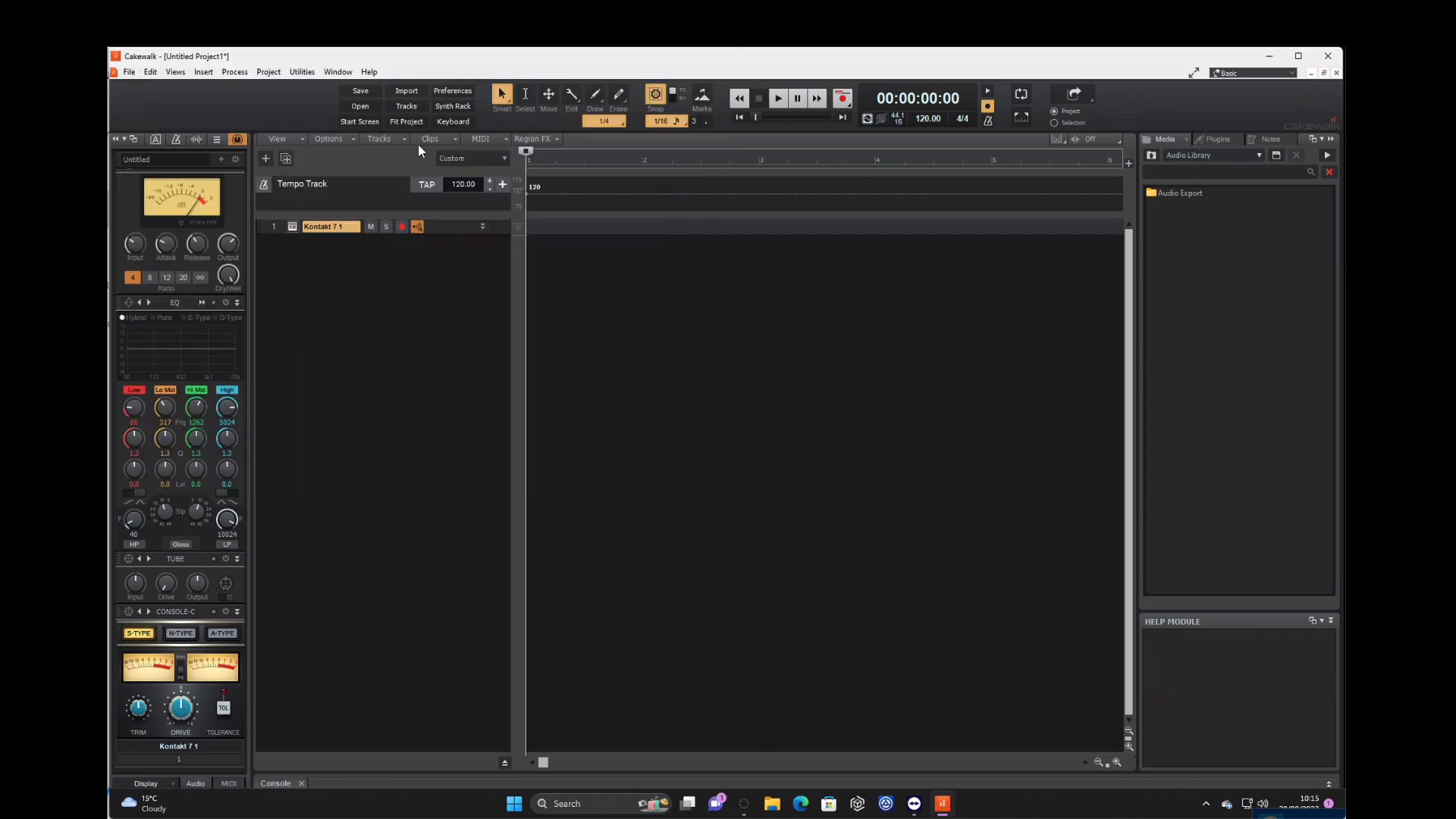
Step: Insert Kontakt 7 as a soft synth with one instrument track per stereo output, limited to 1 track
left_click(203, 72)
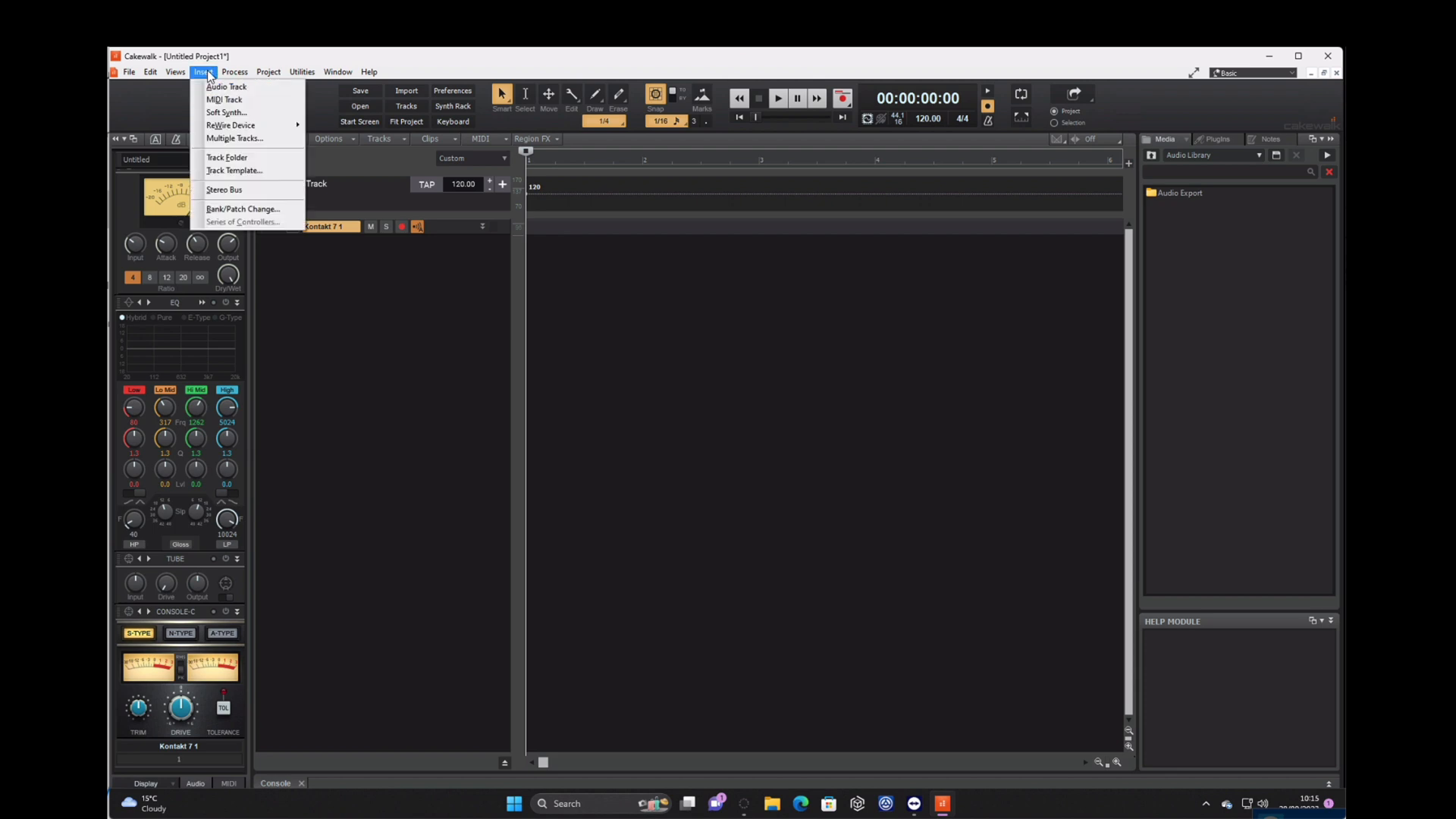
left_click(224, 113)
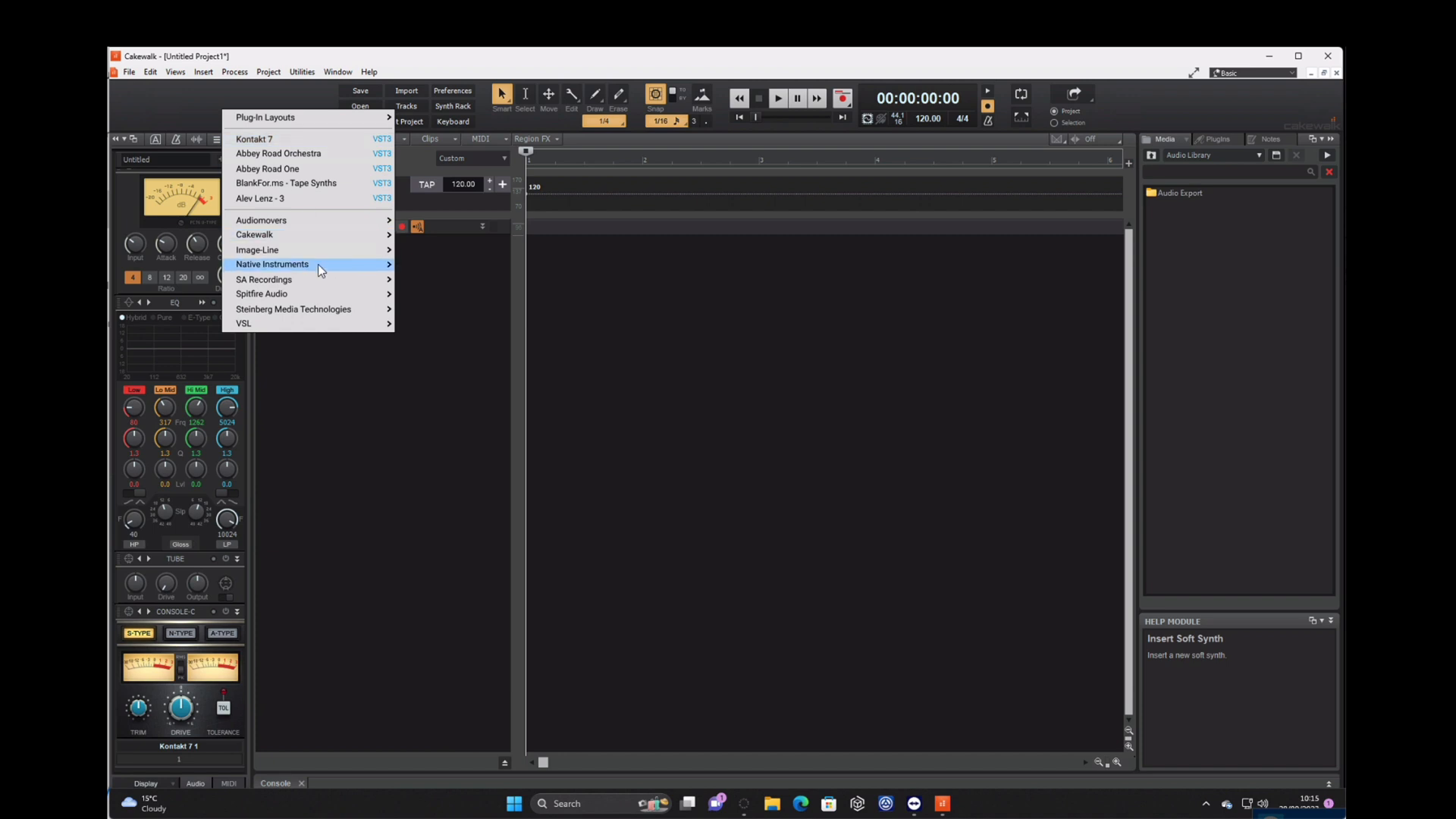
mouse_move(317, 264)
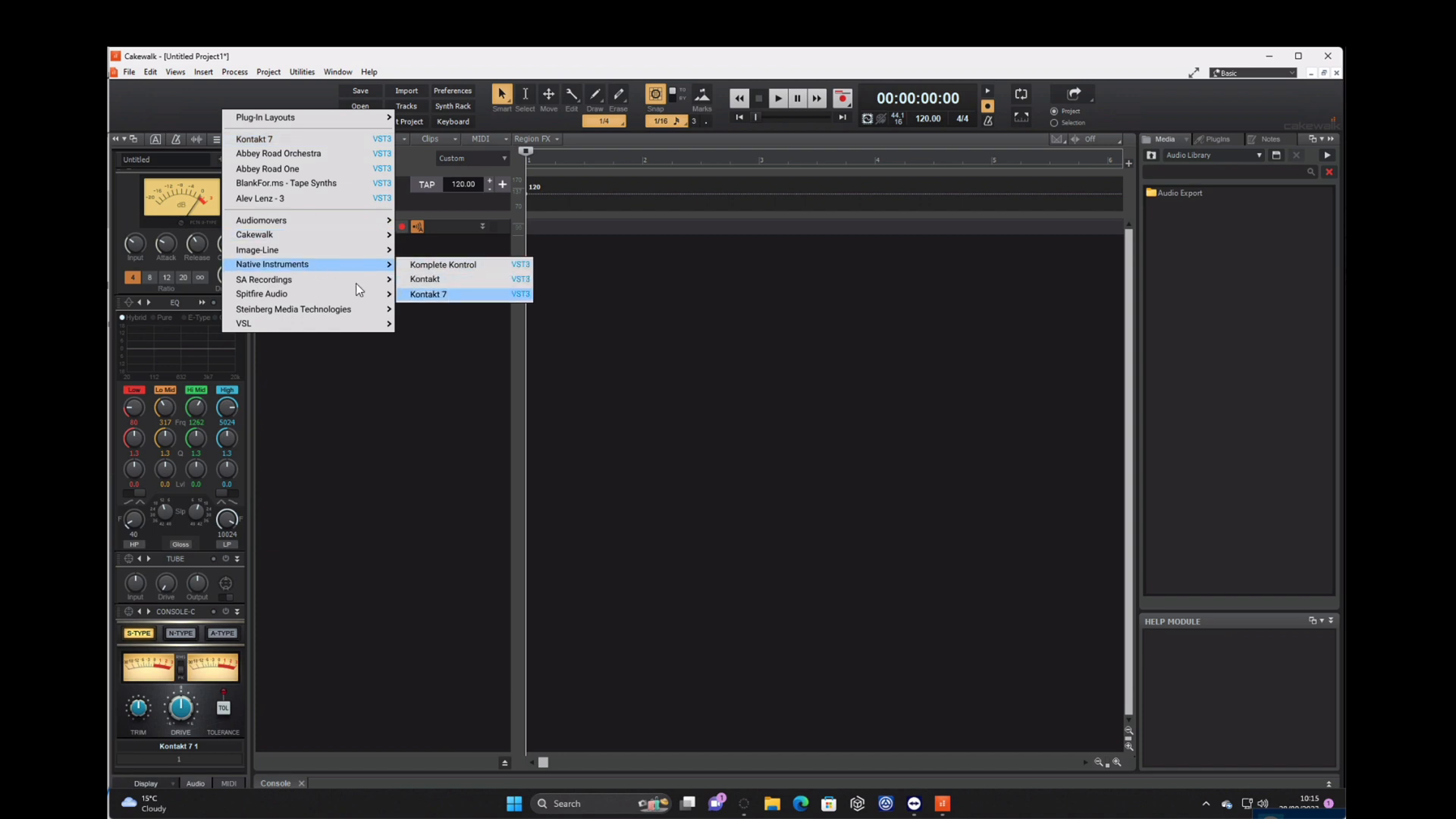
left_click(271, 138)
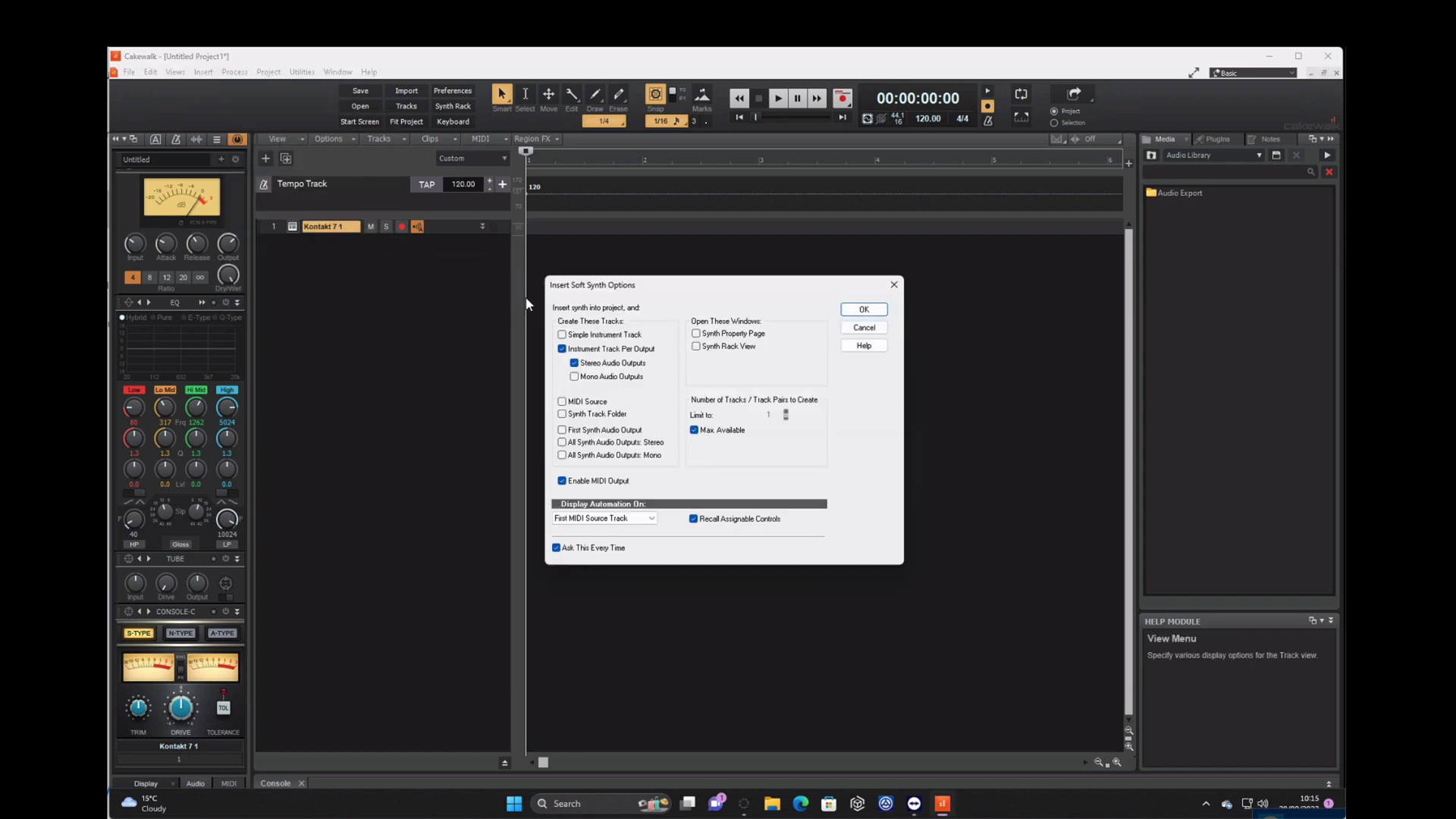
left_click(694, 432)
left_click(694, 431)
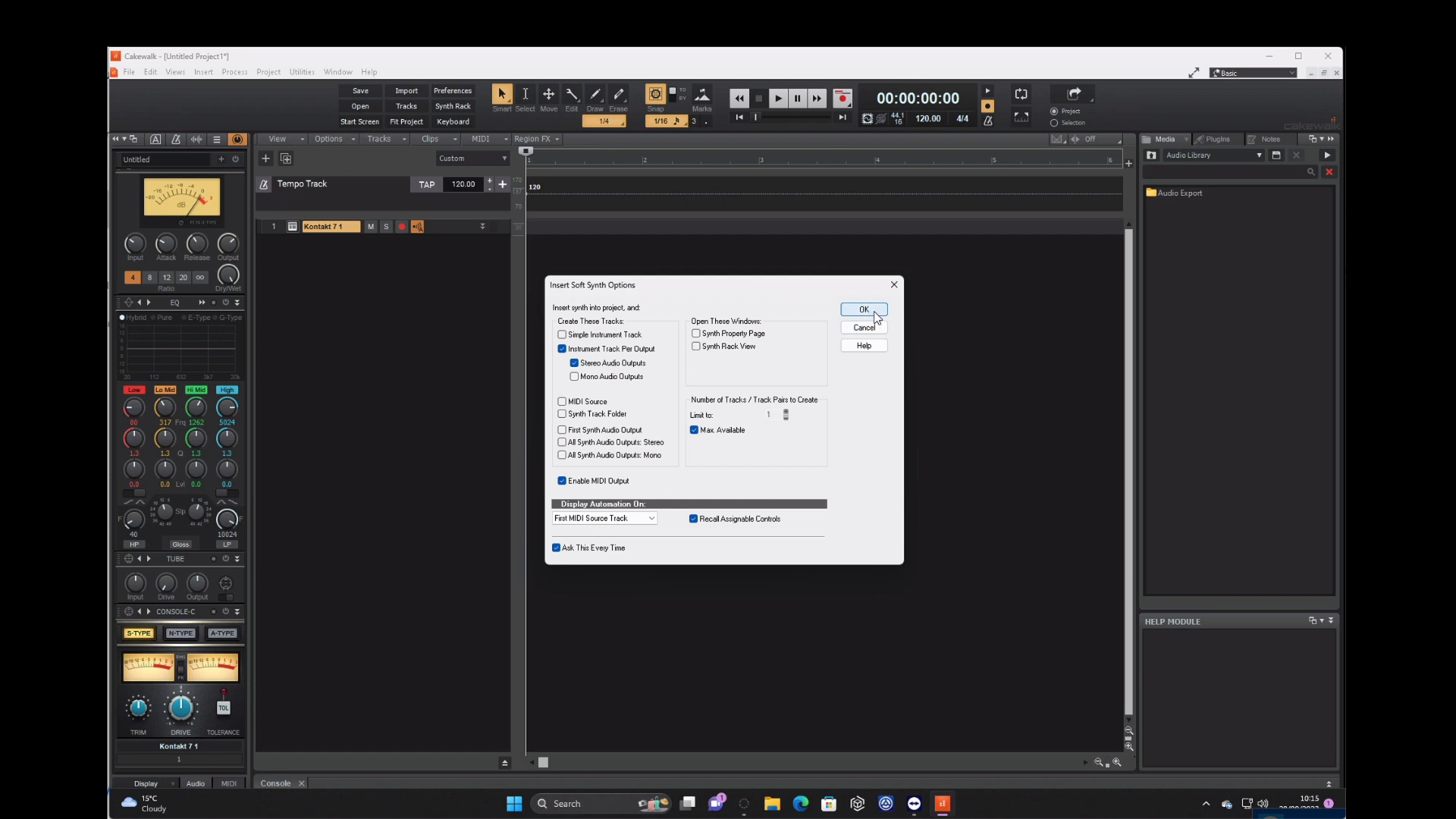
left_click(694, 431)
left_click(866, 307)
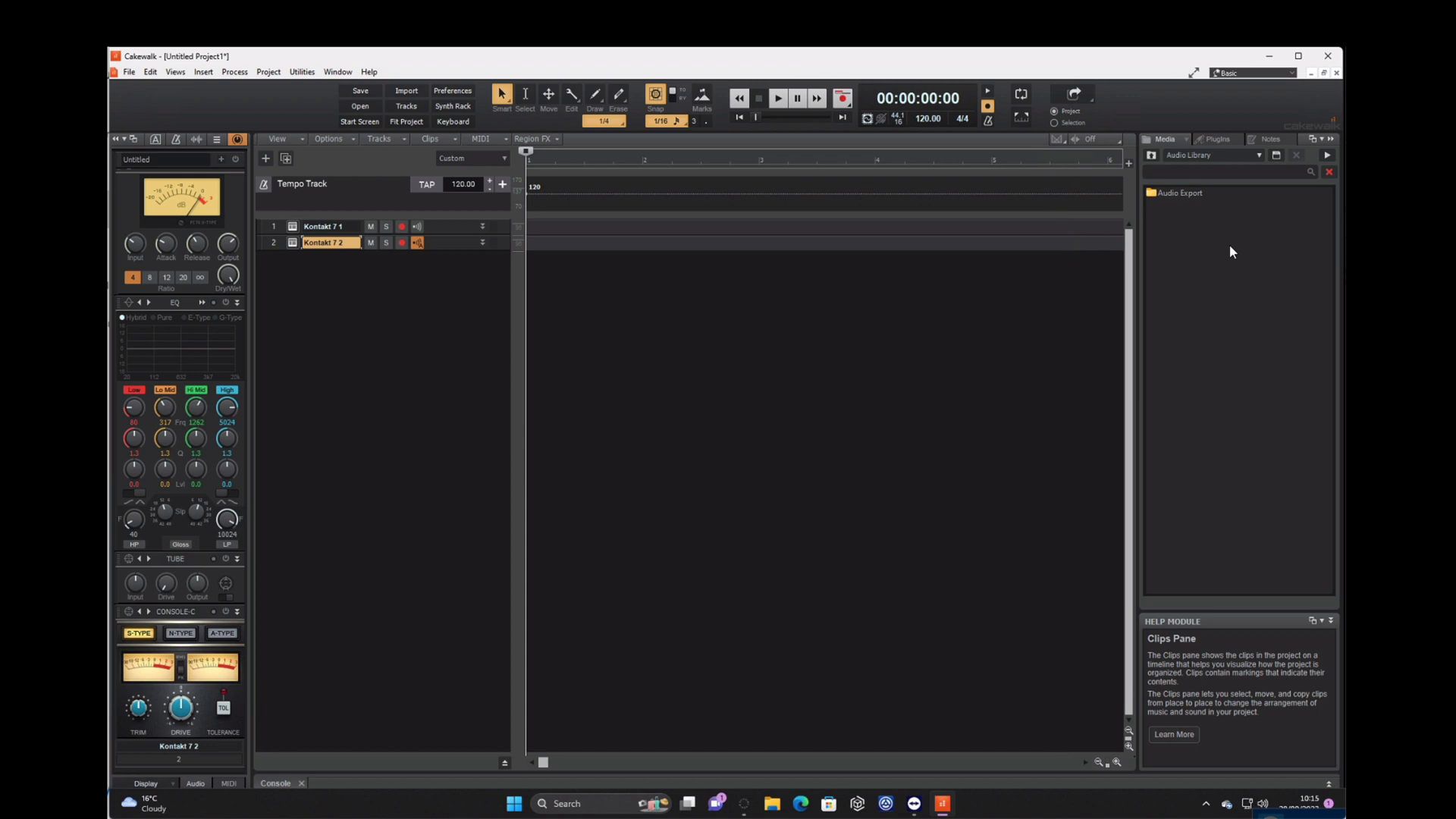
Step: Collapse and reopen the browser, and expand the Native Instruments folder among its instrument plug-ins
left_click(1331, 139)
left_click(1331, 139)
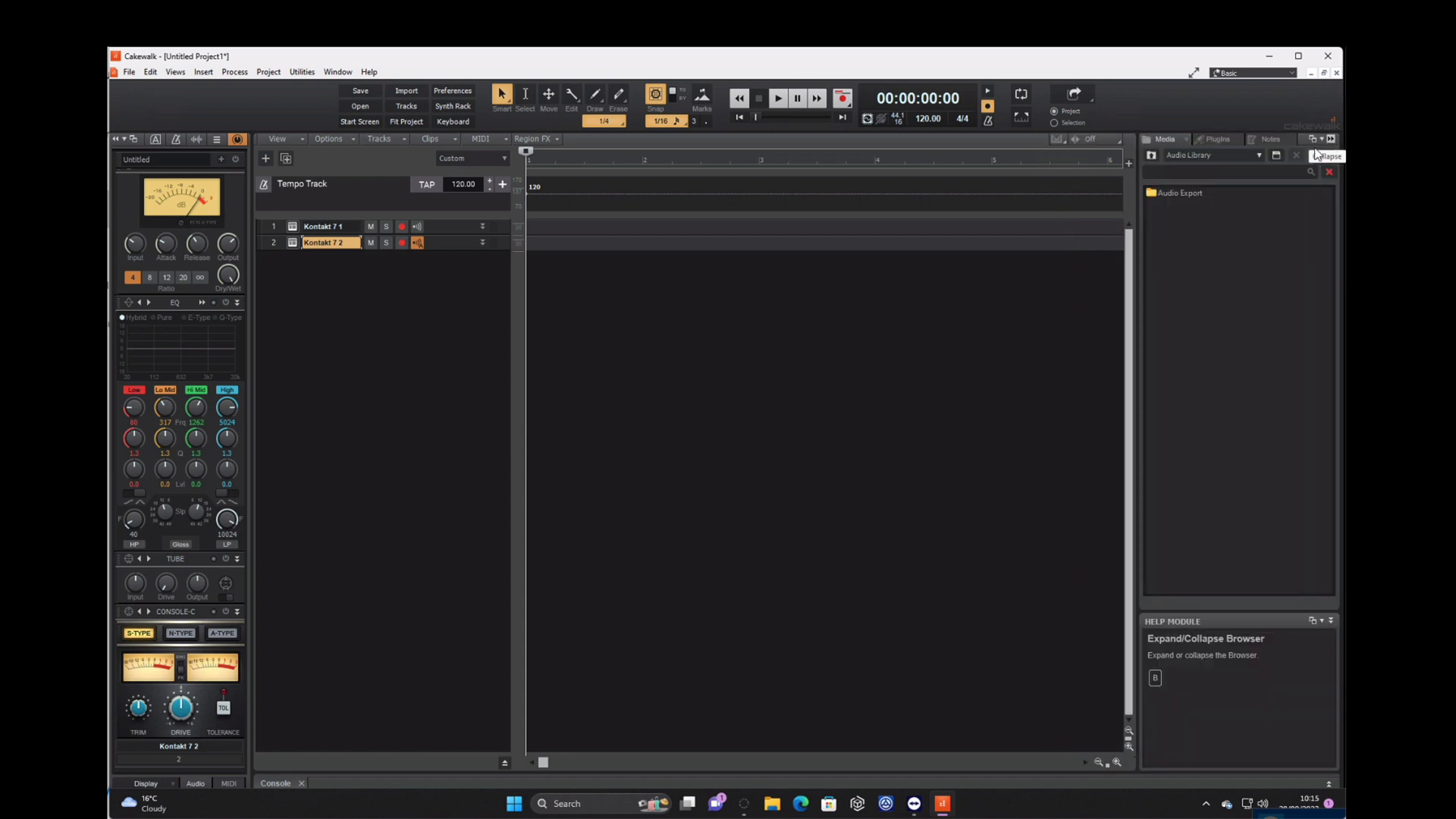
left_click(1219, 139)
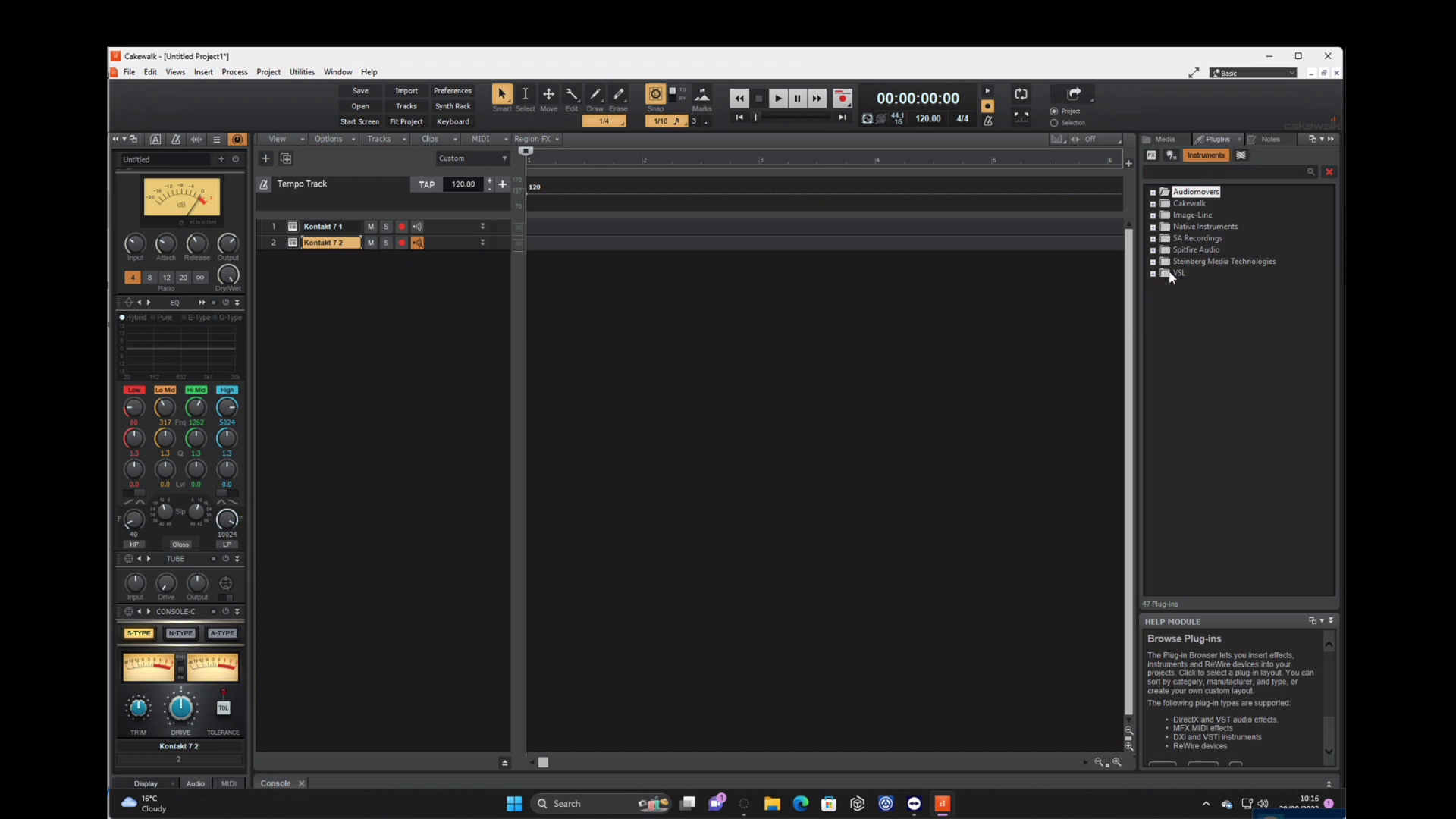
left_click(1154, 227)
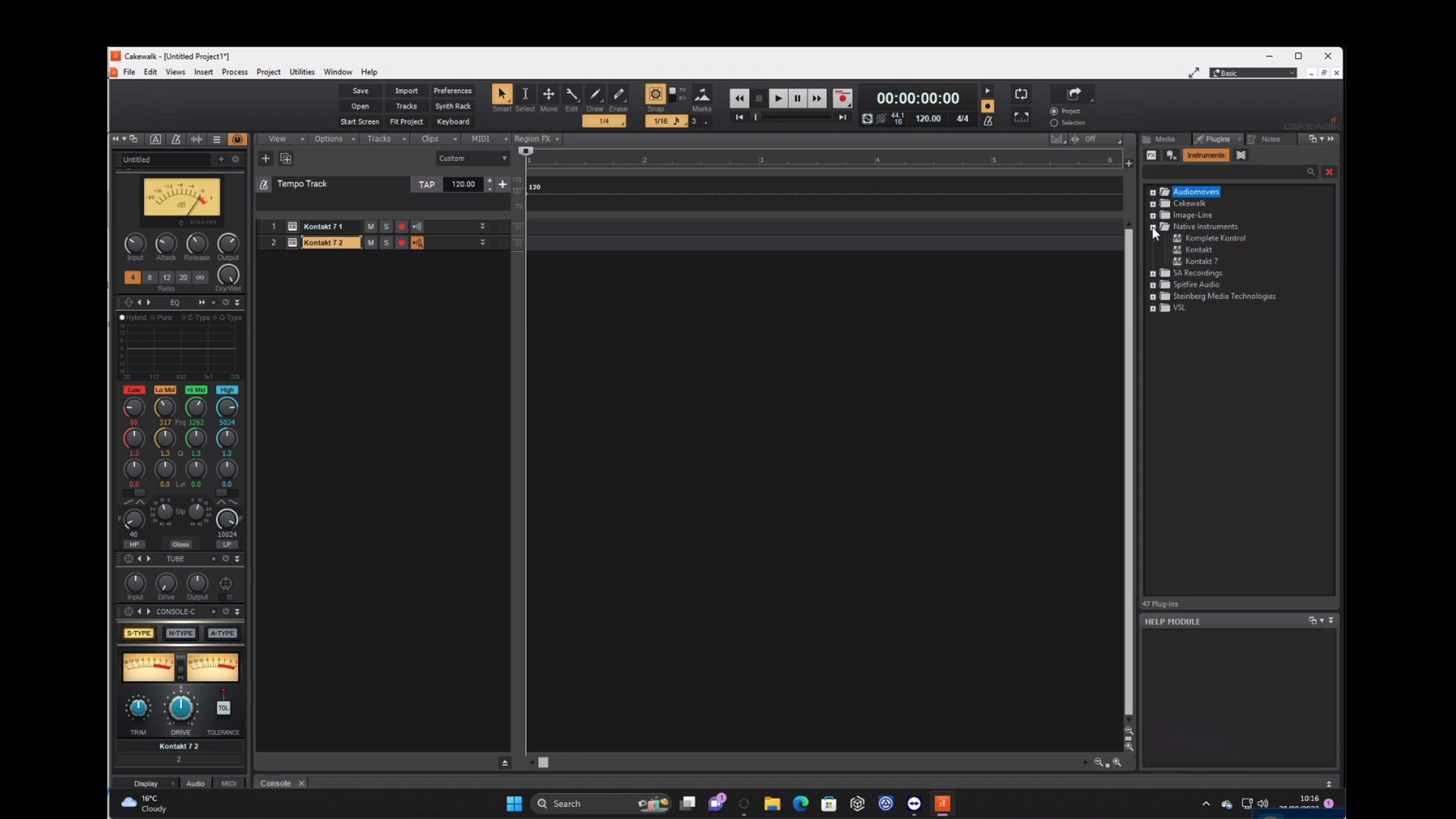
Step: Add Kontakt 7 from the browser to the track area with the maximum available stereo instrument tracks
left_click(1195, 261)
left_click_drag(1156, 262, 445, 294)
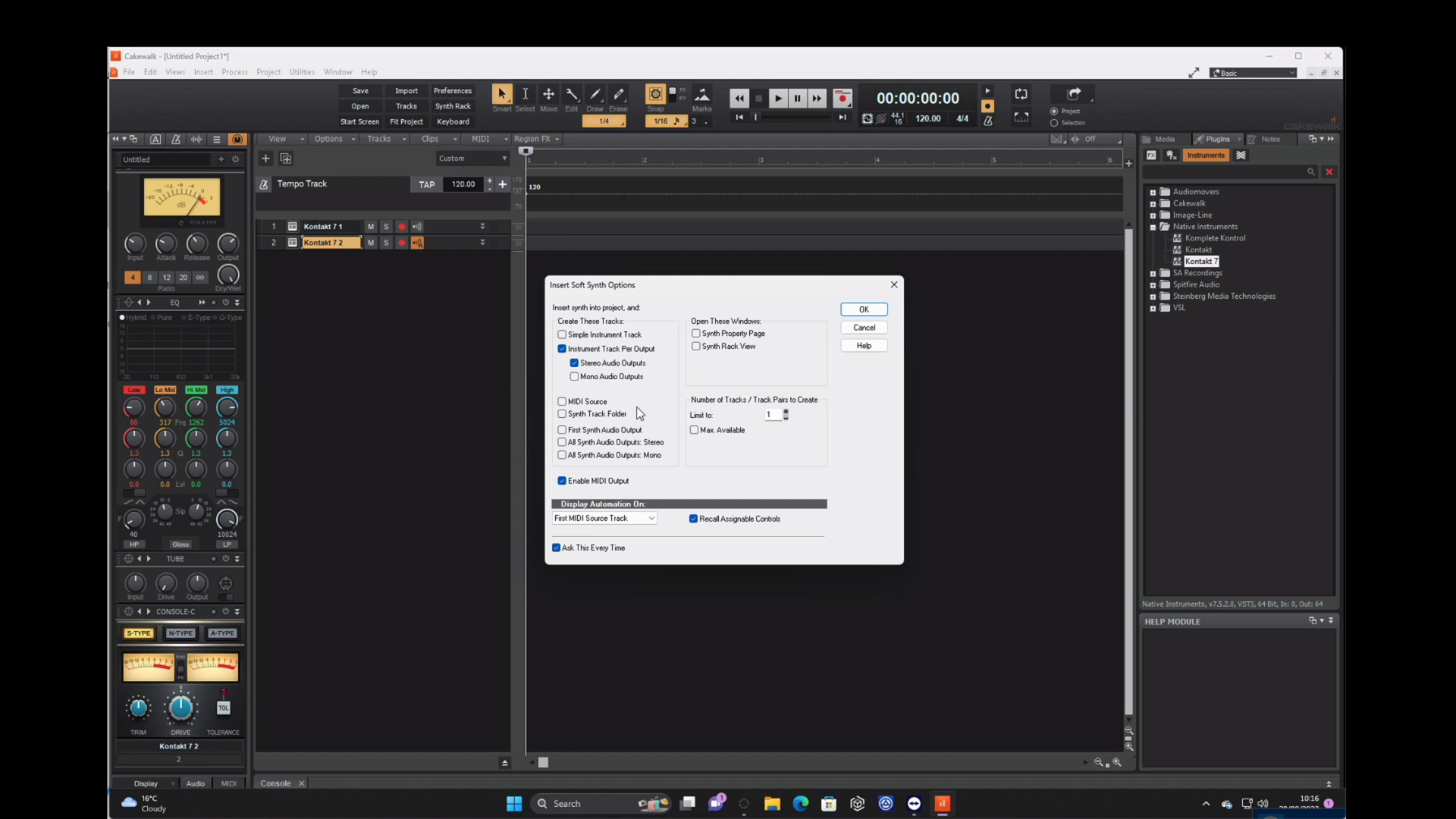
left_click(695, 430)
left_click(865, 310)
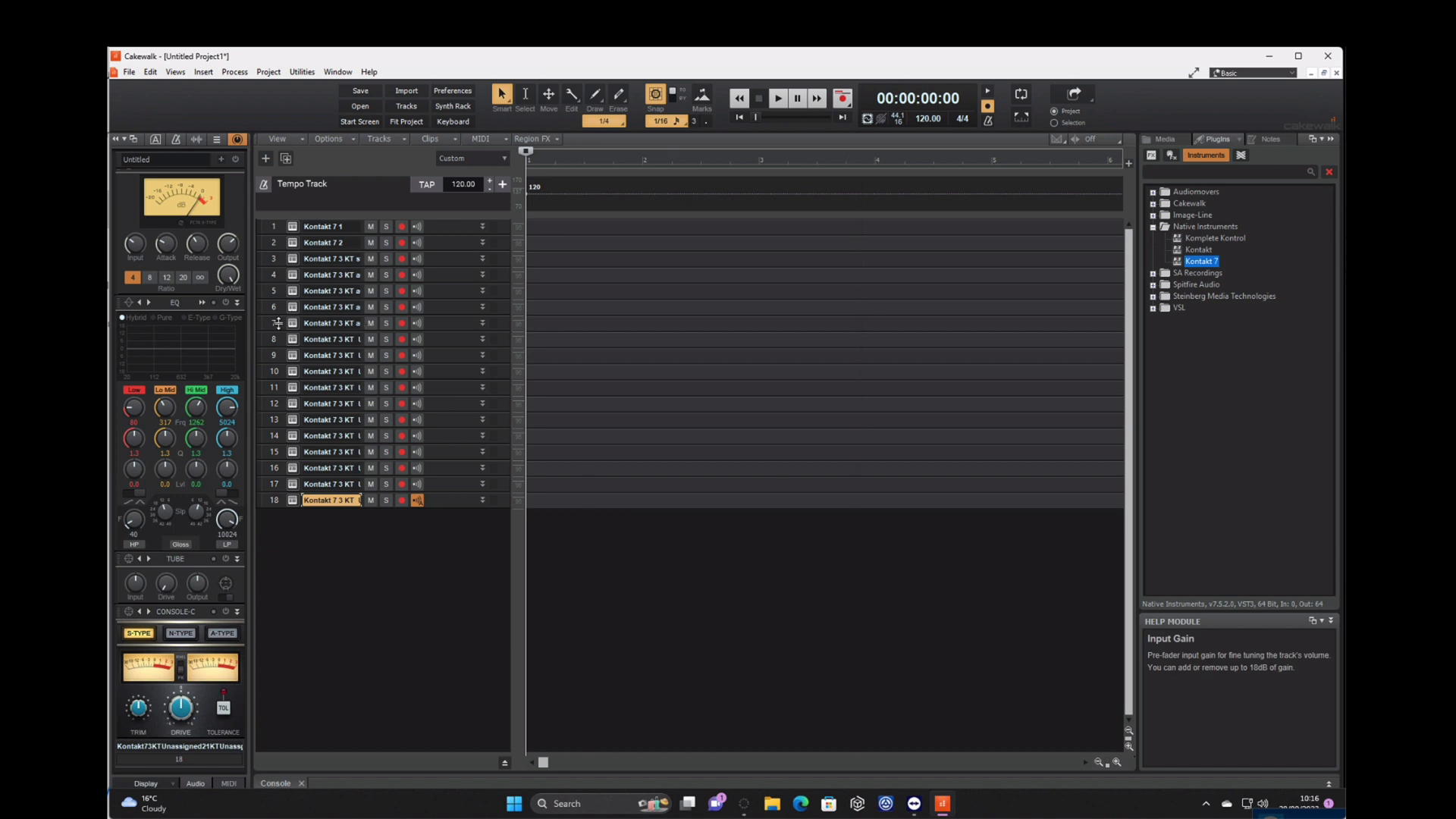
Step: Open the last track's Kontakt 7 window and load Piccolo Flute from the Spitfire Symphonic Woodwinds library into the rack
left_click(293, 501)
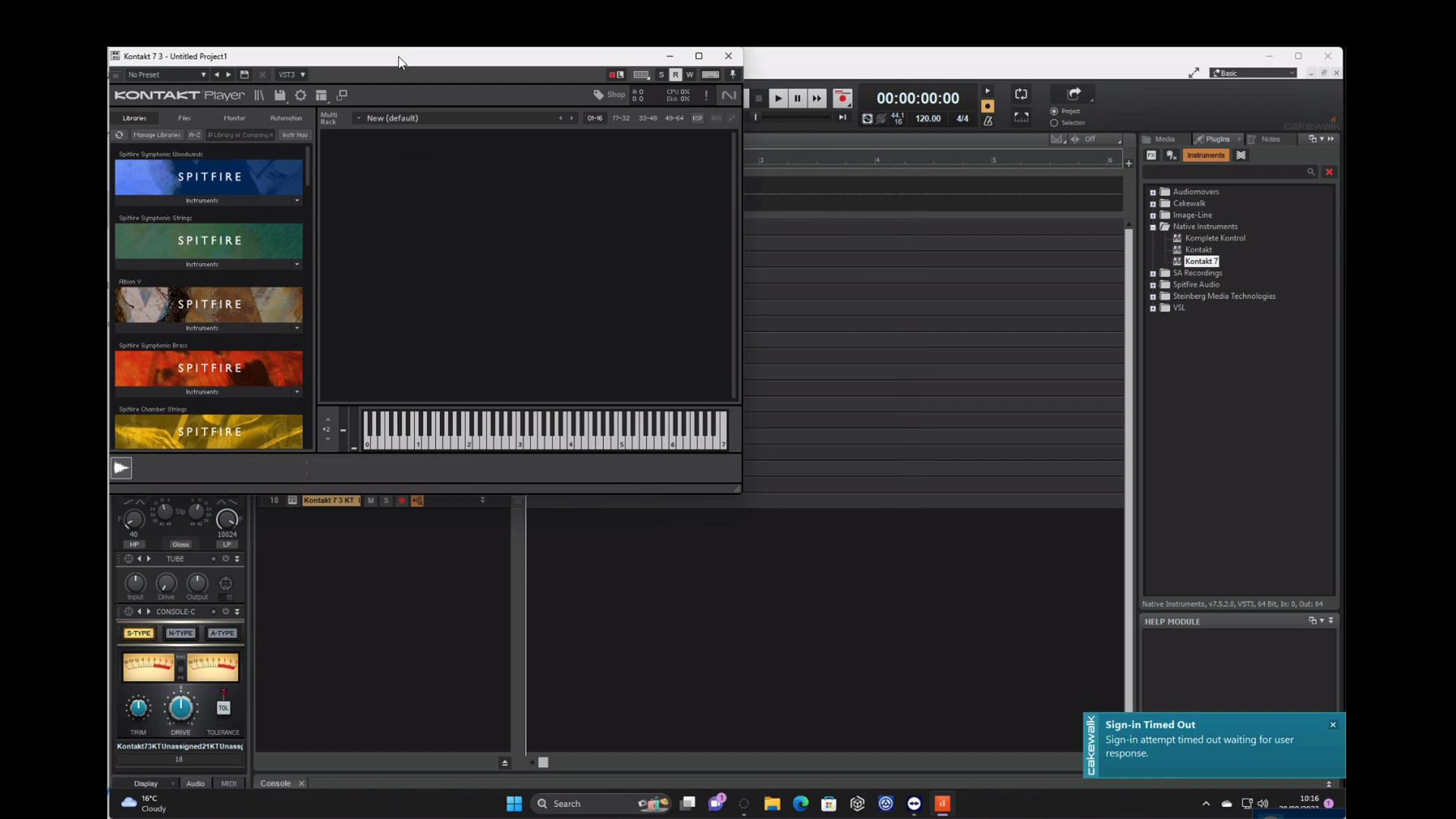
left_click_drag(398, 56, 490, 88)
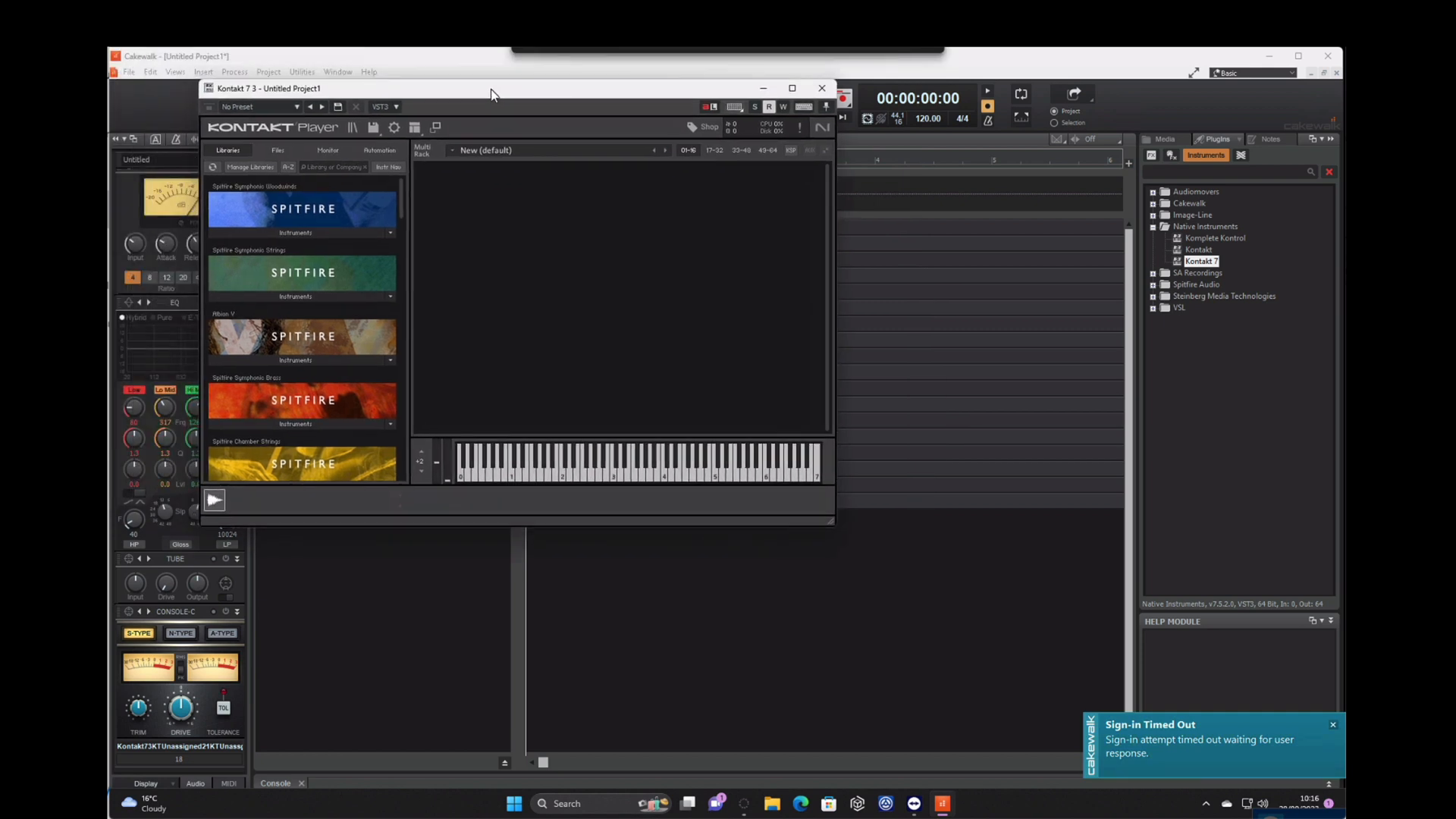
left_click(293, 233)
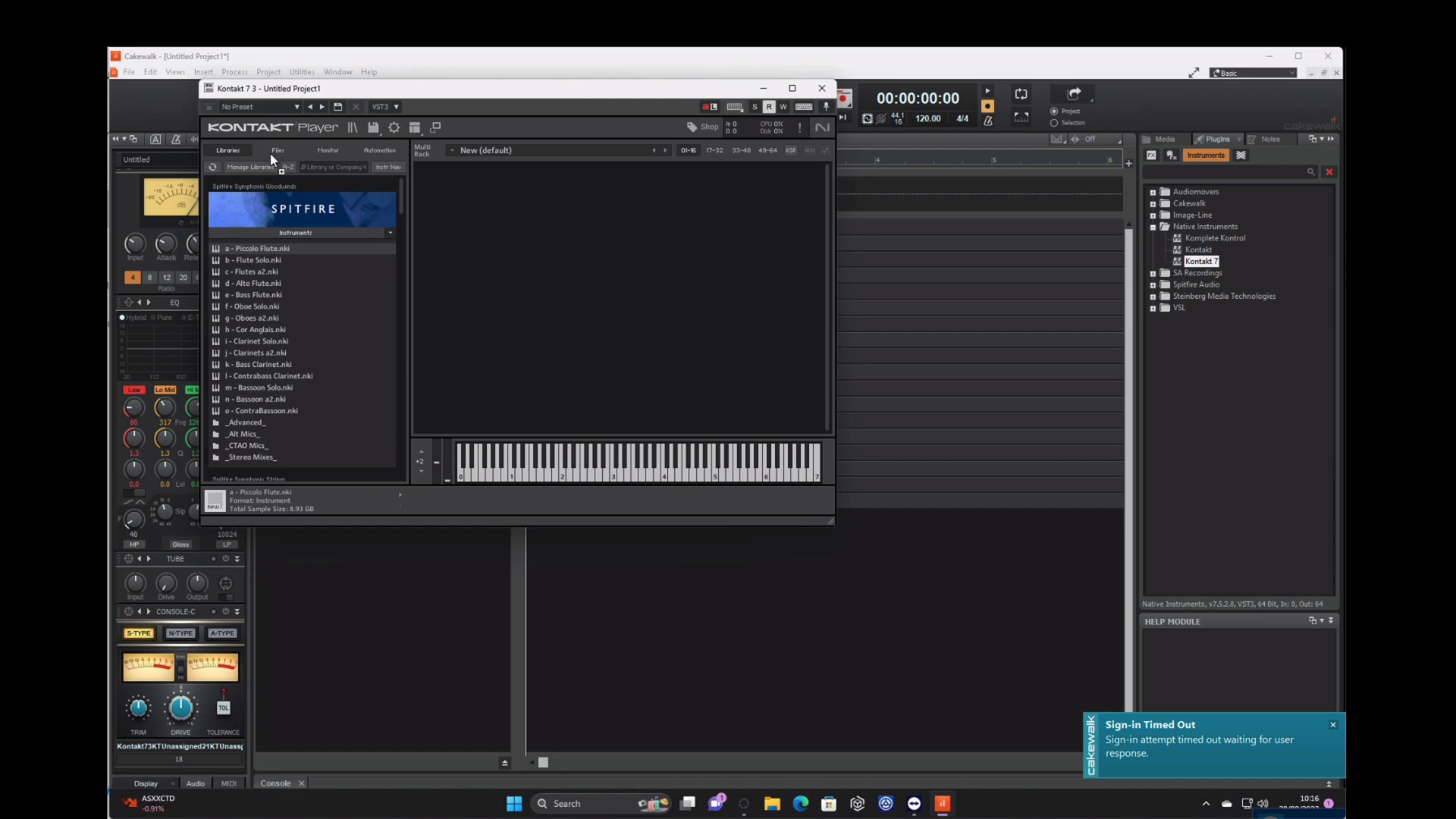
Step: List the Ambient Guitars presets in Kontakt's full library browser and return to the instrument rack
left_click(351, 128)
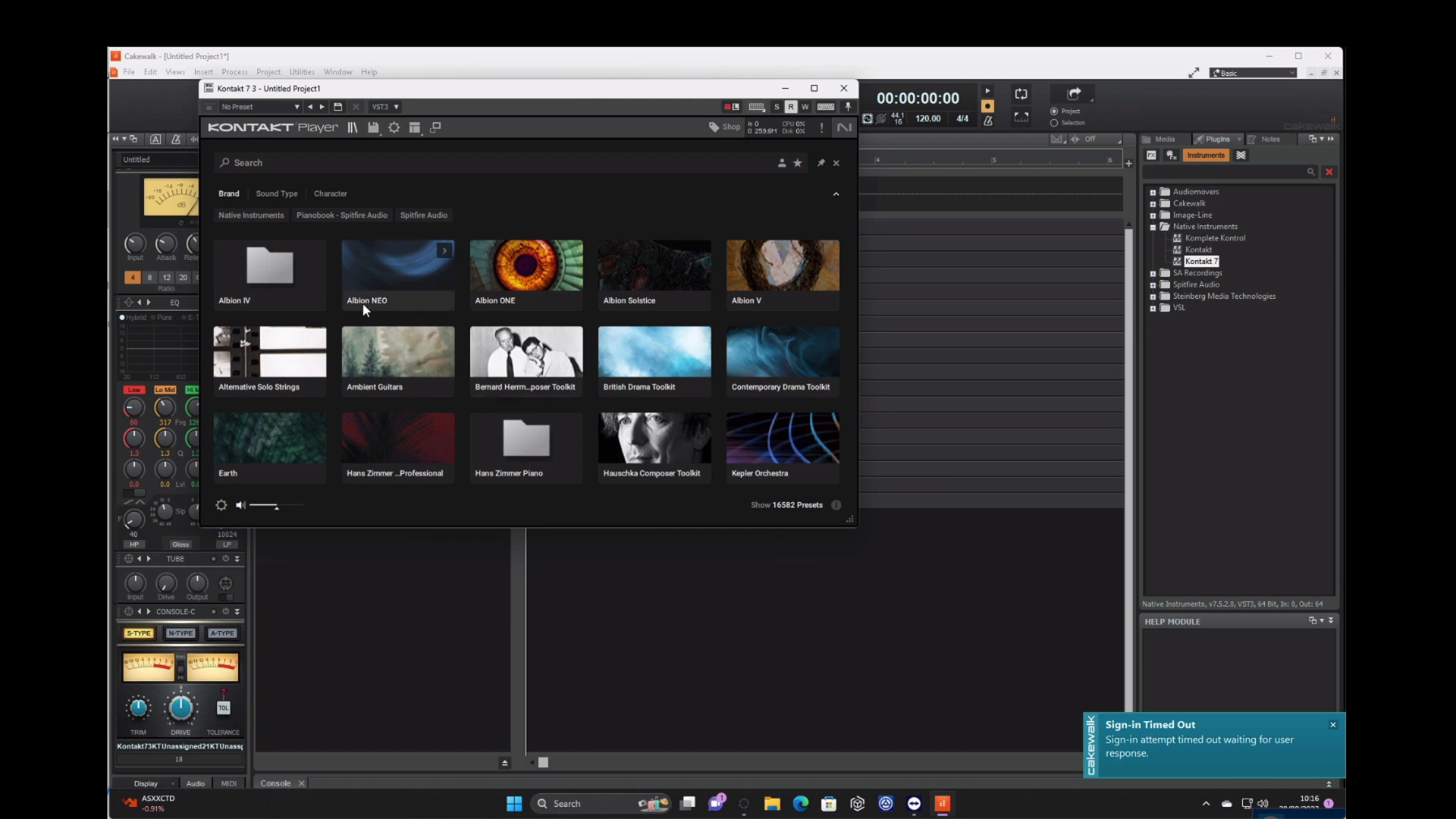
left_click(401, 366)
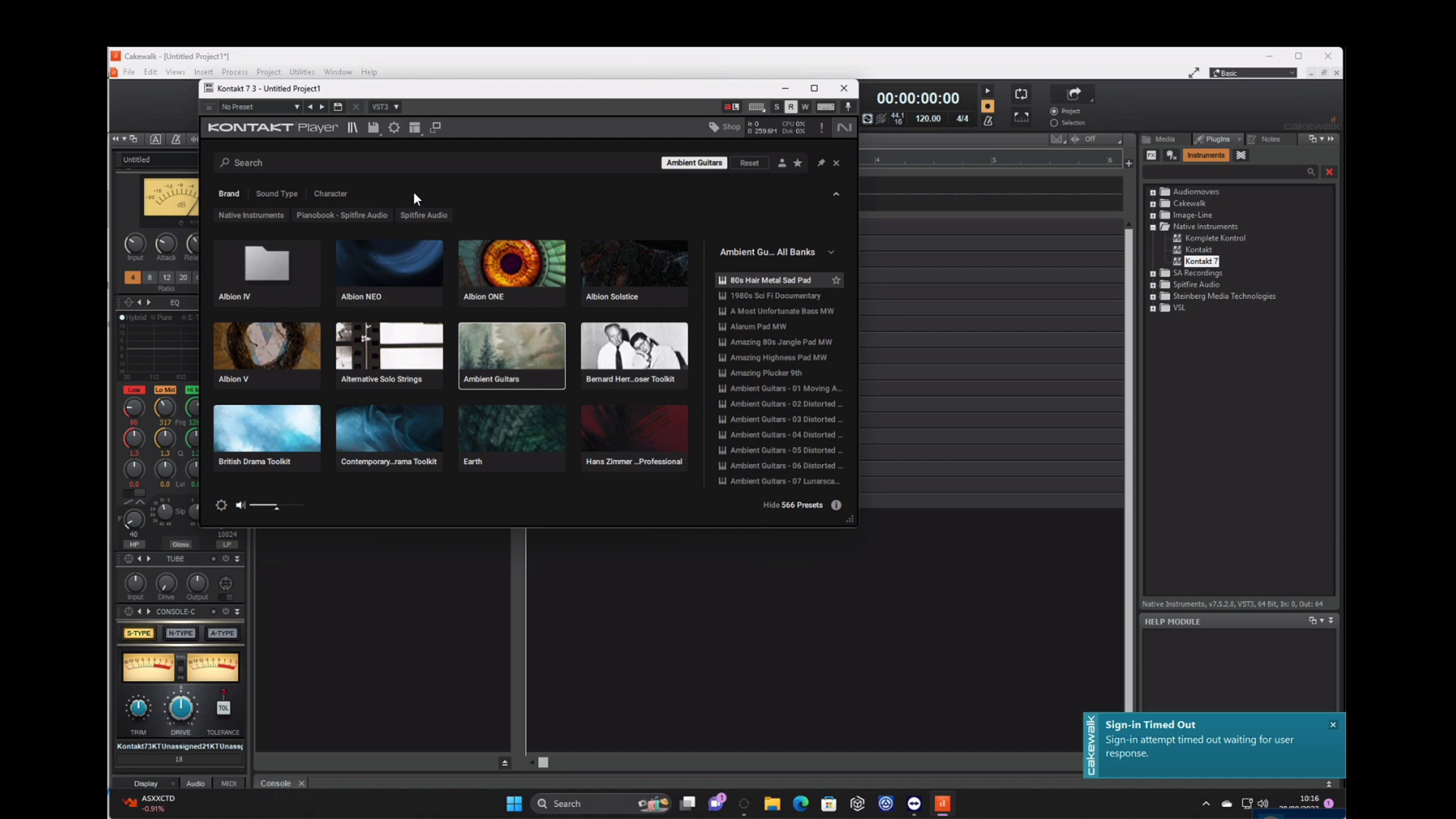
left_click(352, 127)
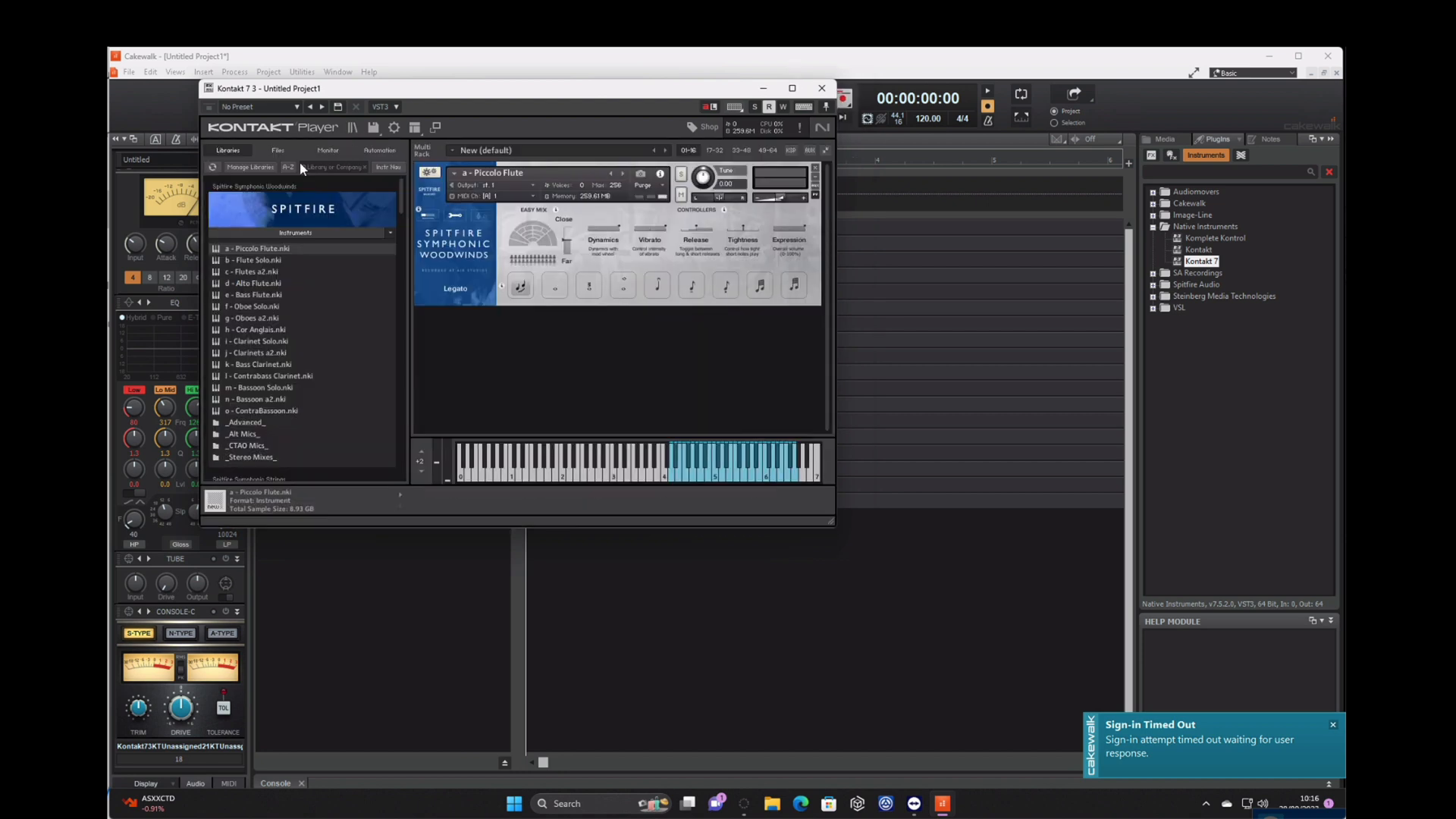
Step: Load Aleatoric Tuning Problems Pad into the rack from Spitfire Audio - Earth > Instruments > Atmos Drones and Scapes on the Kontakt Libraries (F:) drive
left_click(279, 149)
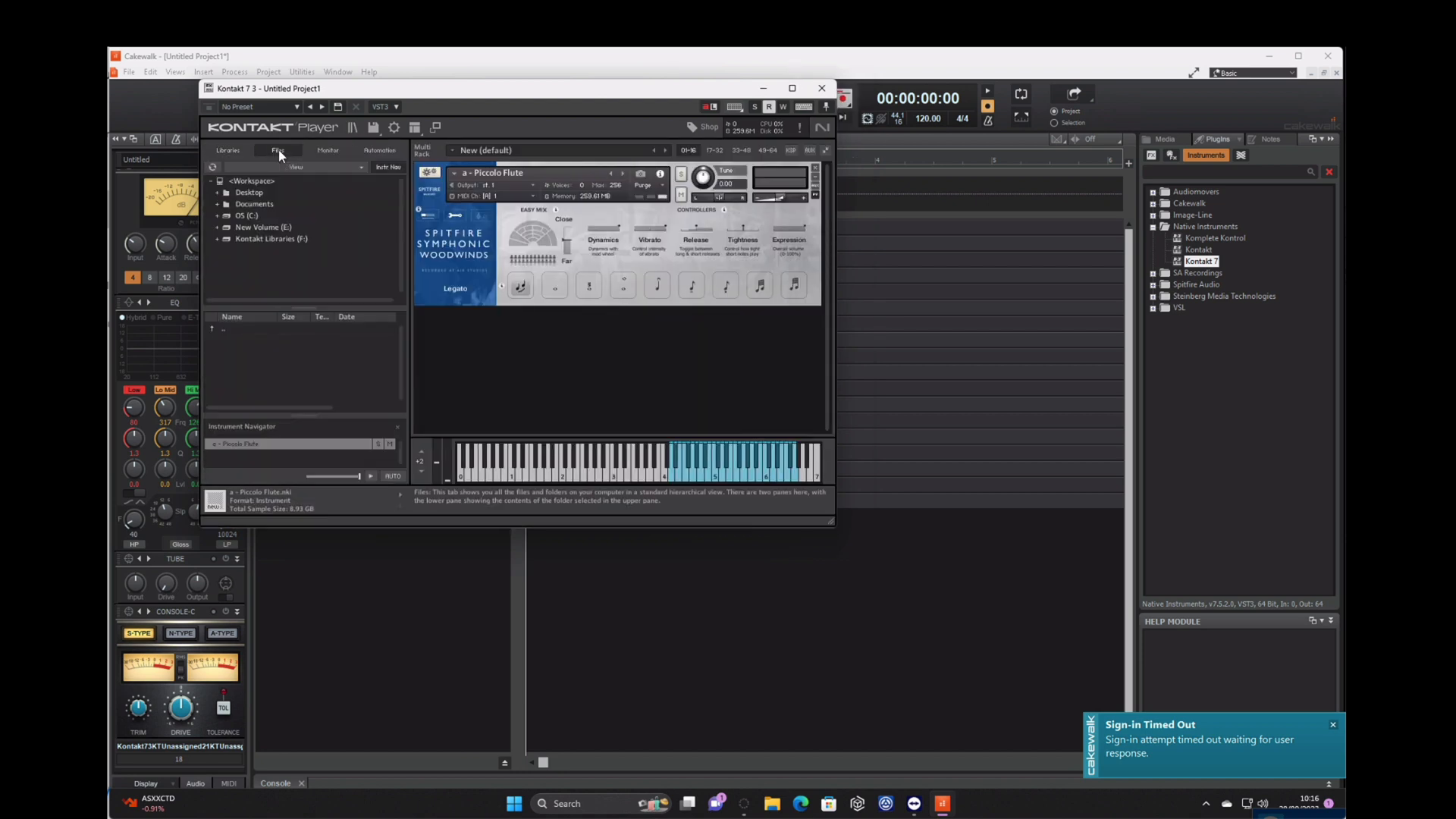
left_click(217, 238)
scroll(273, 243, "down", 2)
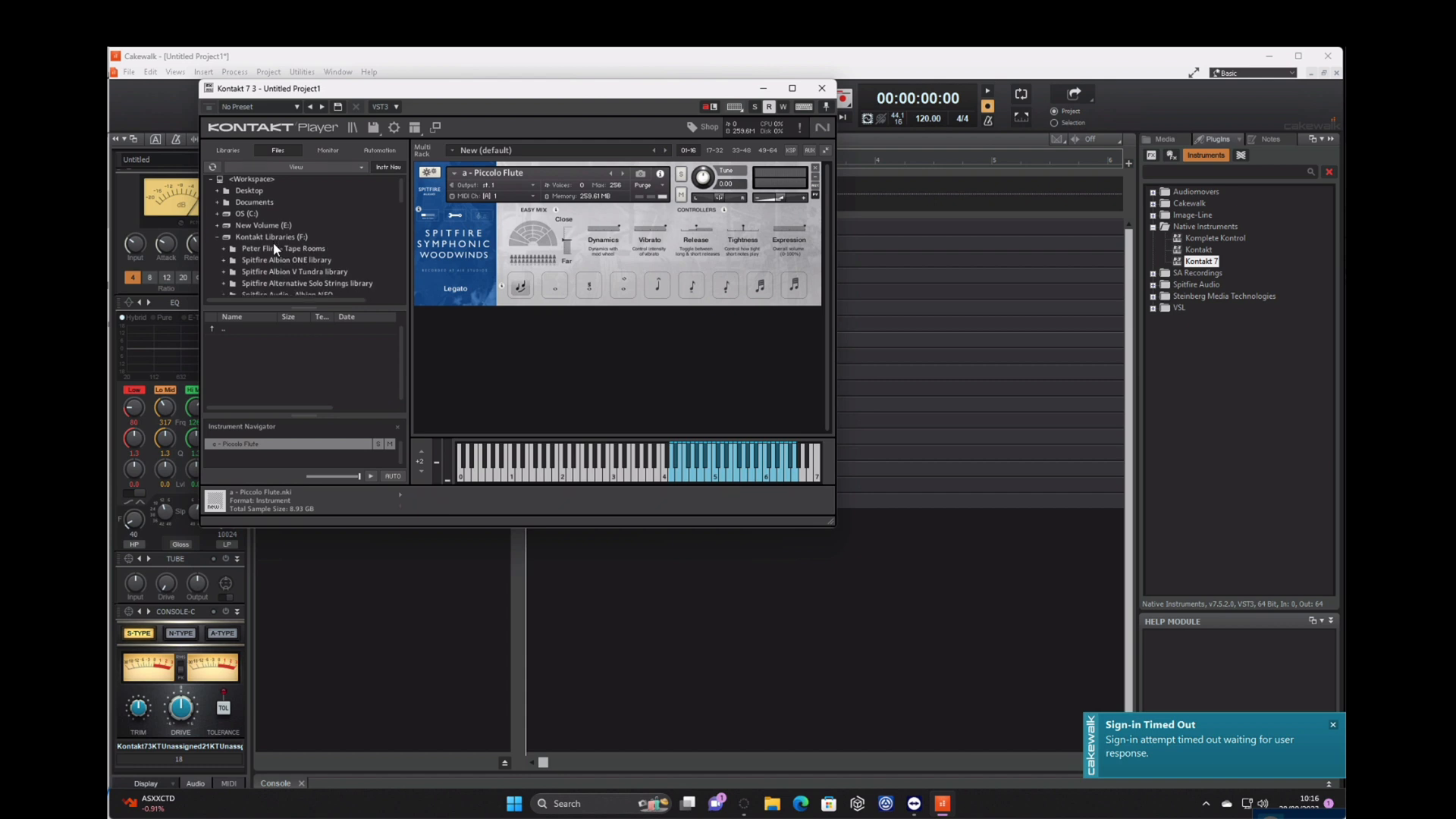
scroll(280, 254, "down", 5)
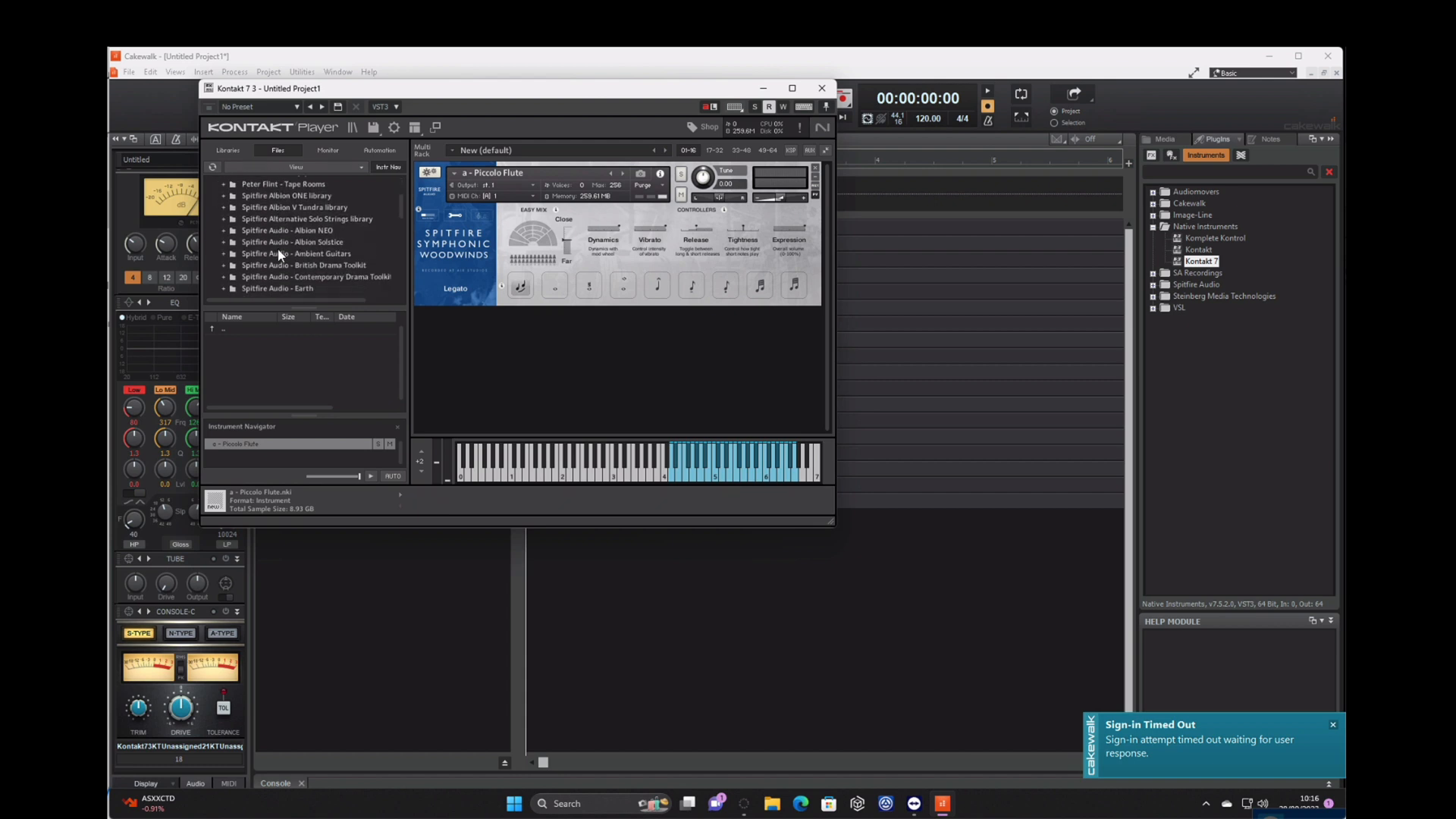
scroll(279, 254, "down", 3)
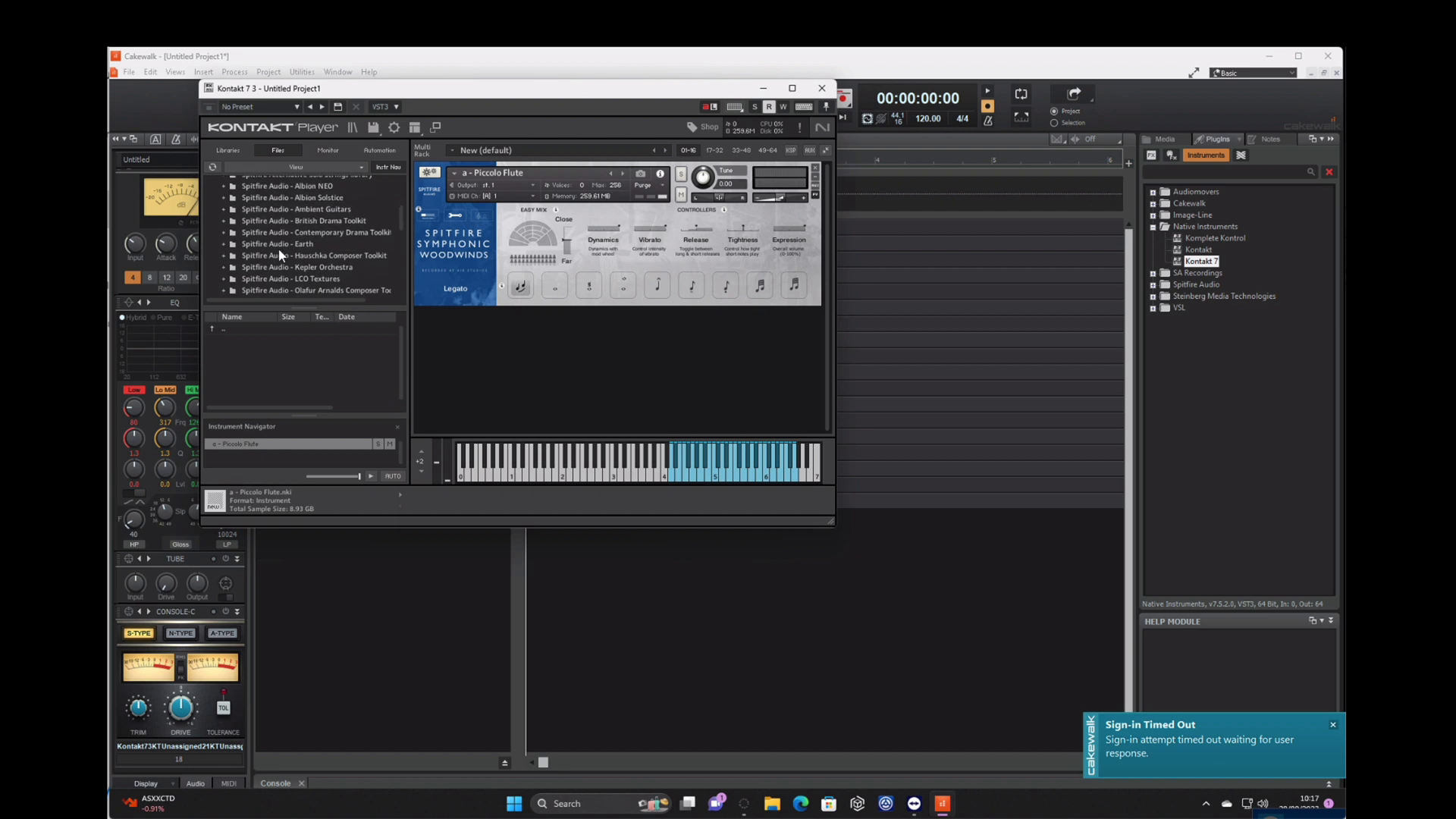
left_click(223, 242)
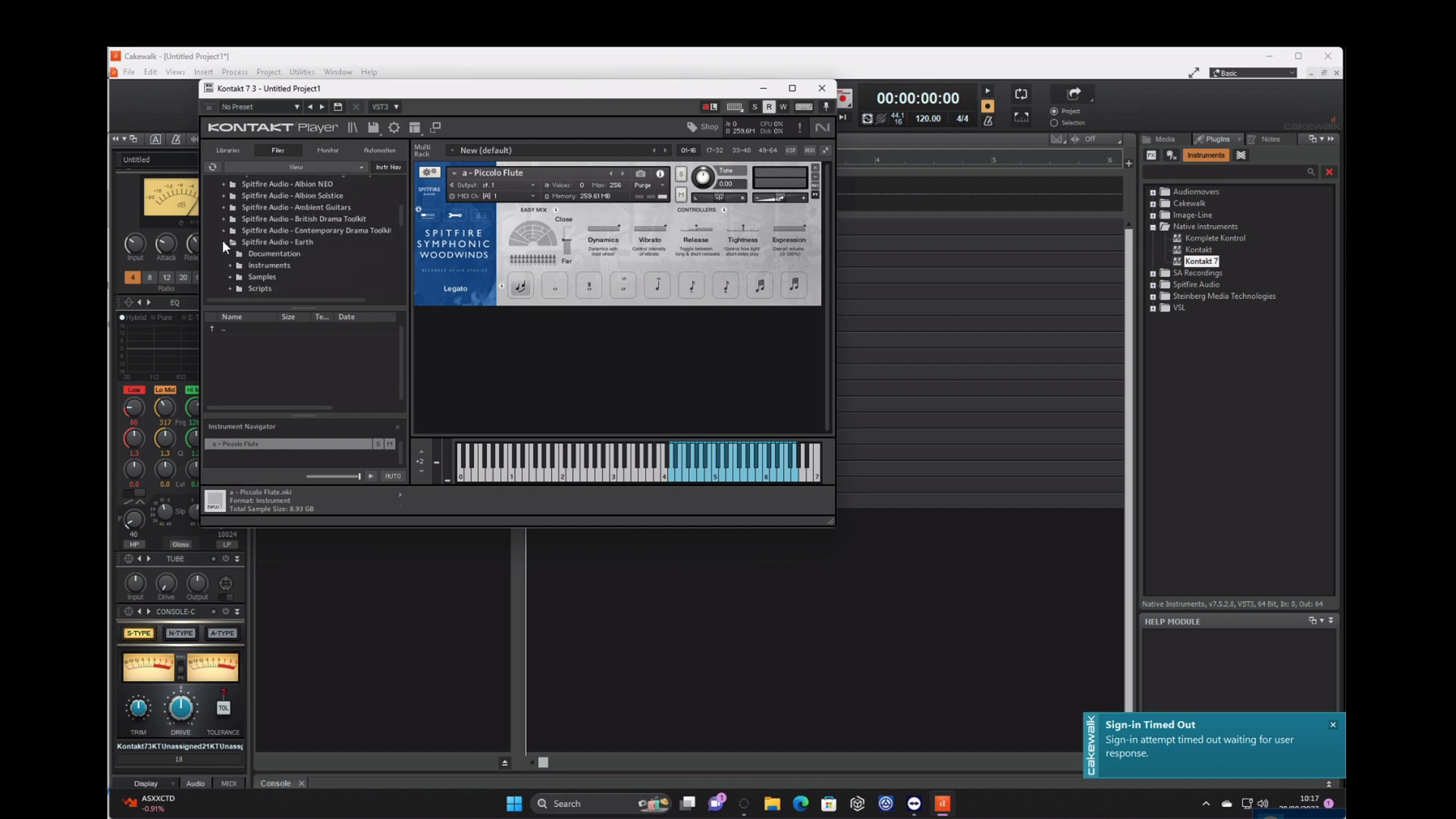
left_click(231, 266)
left_click(266, 278)
left_click(252, 340)
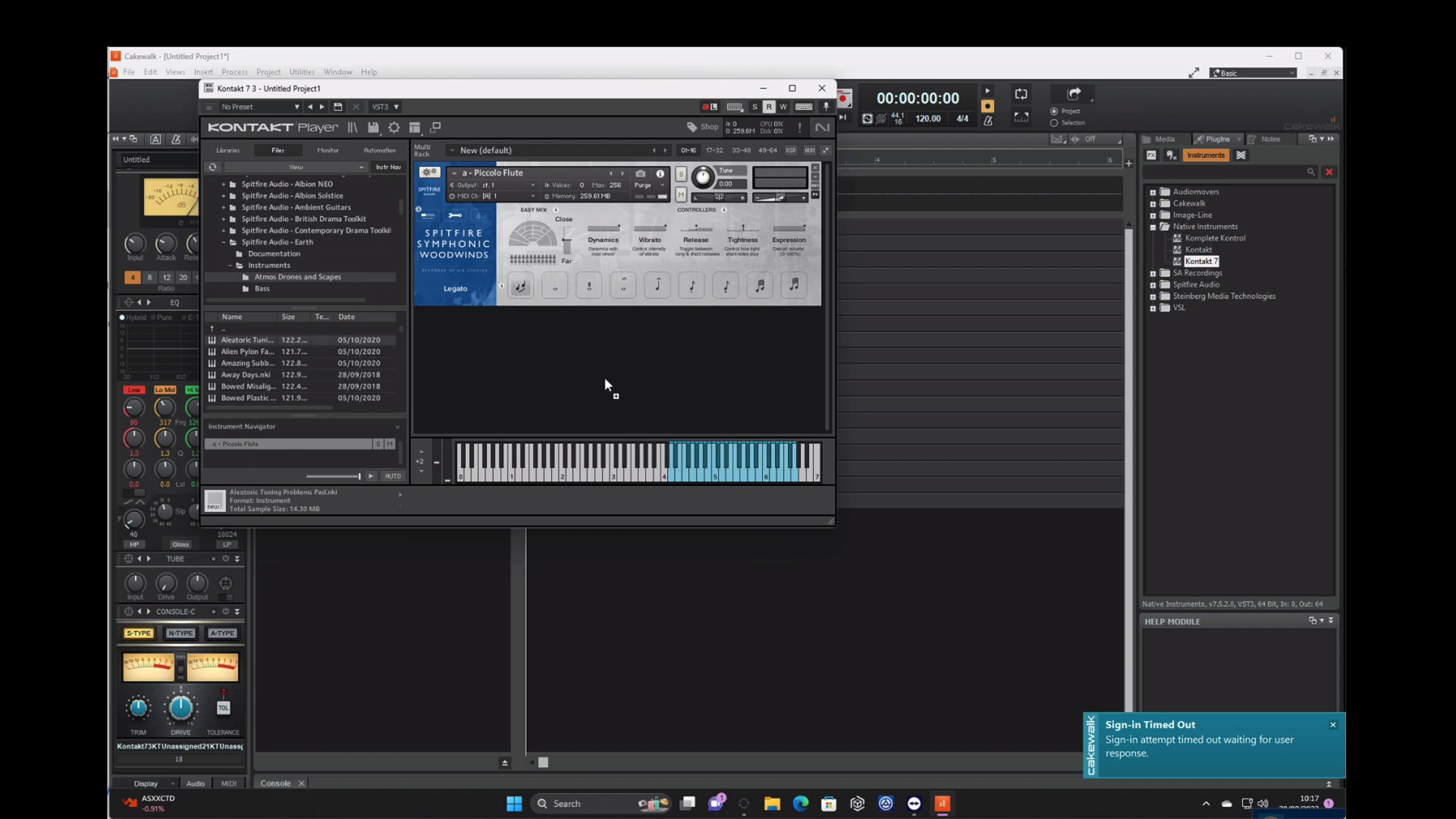
left_click_drag(604, 384, 605, 383)
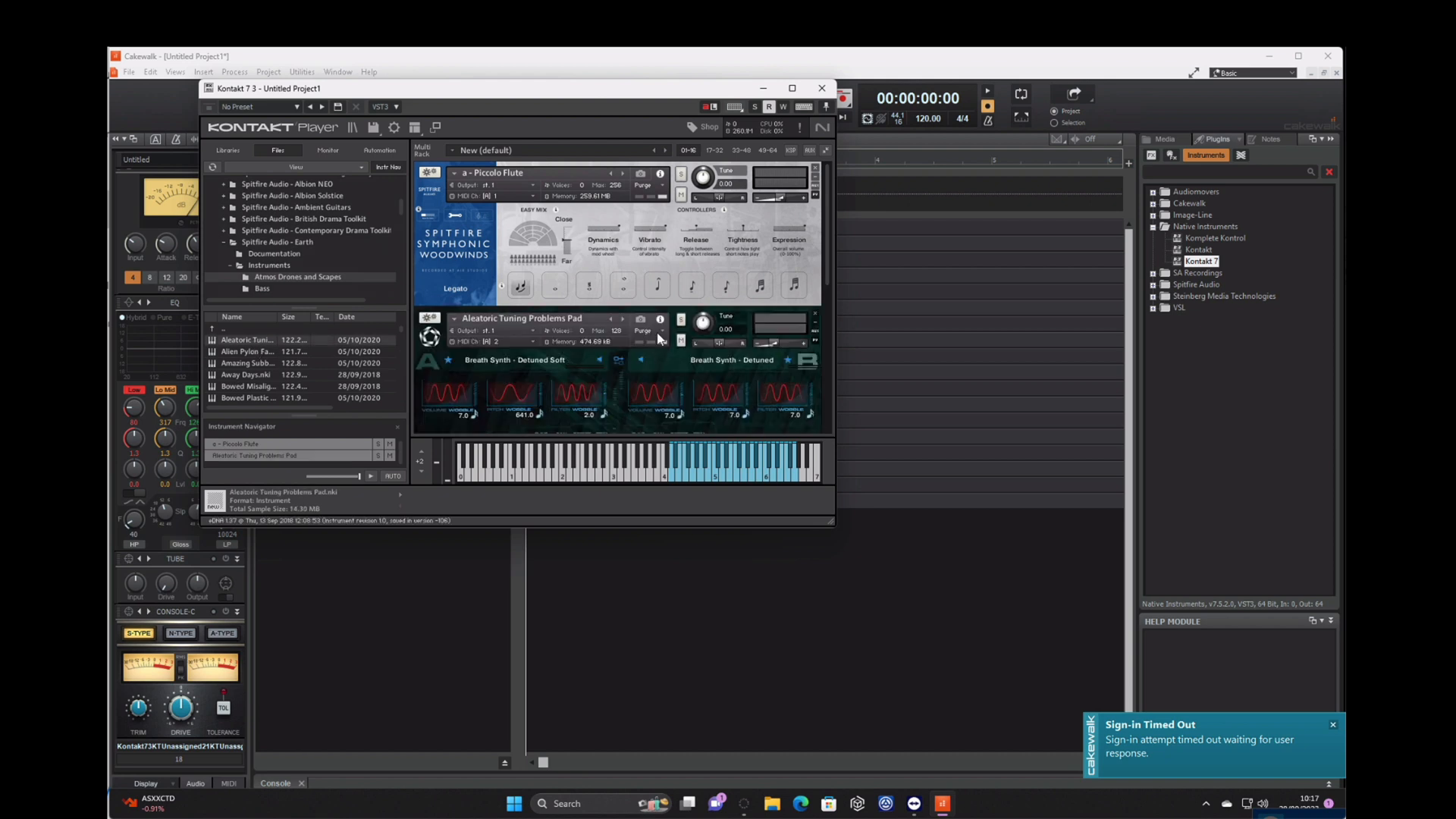